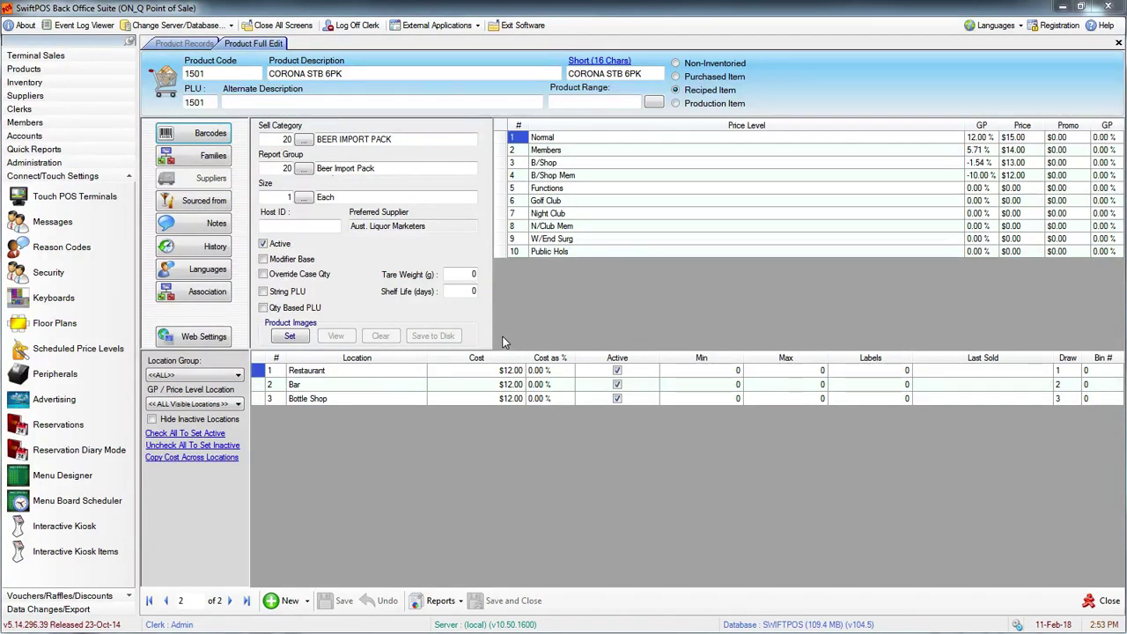
Close the CORONA STB 6PK product record and bring up the Touch Keyboards list to open one.
left_click(226, 88)
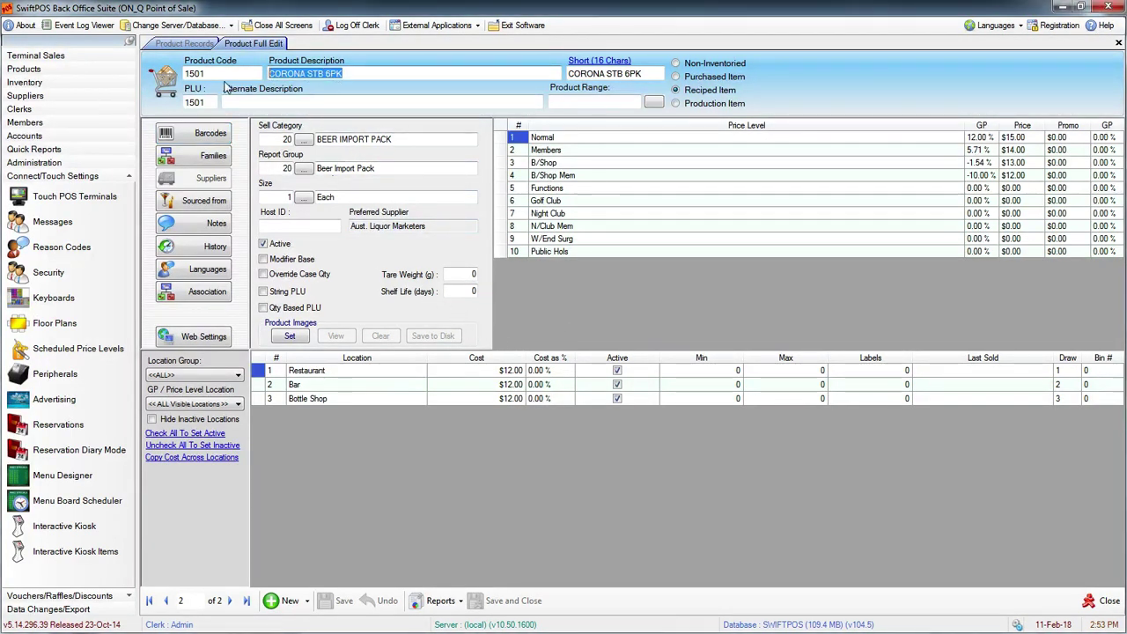
left_click(369, 74)
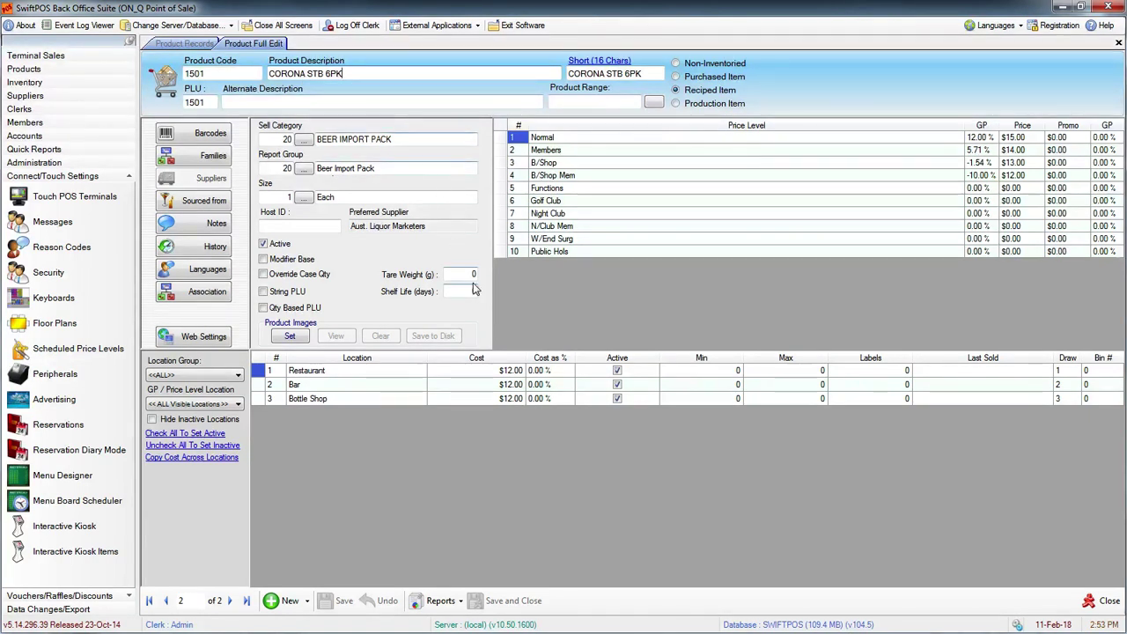
left_click(1114, 602)
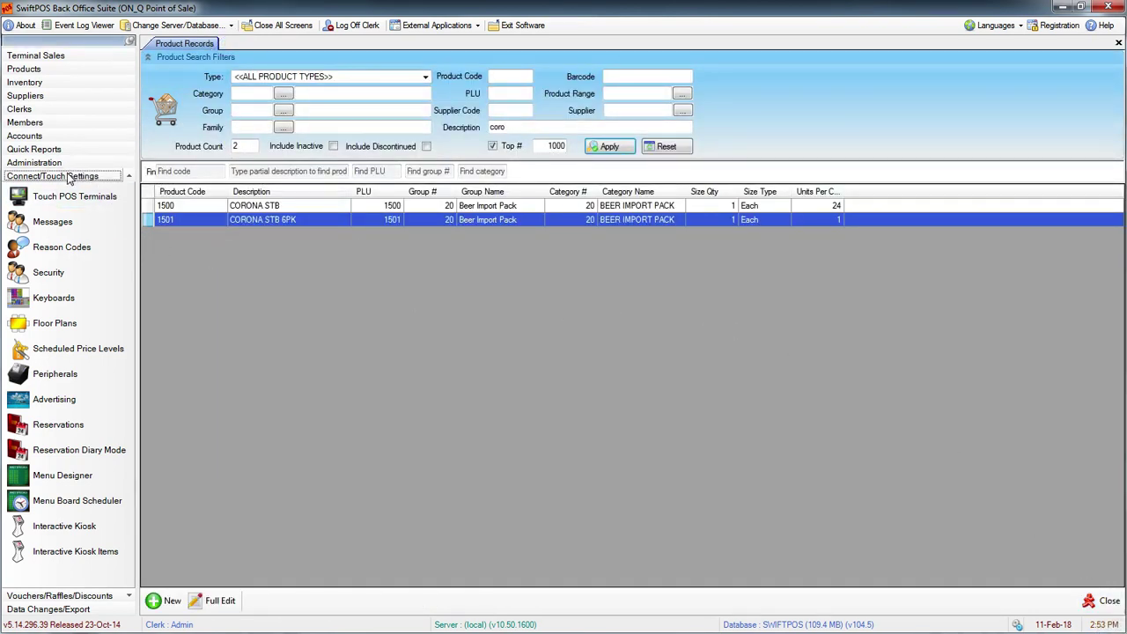
left_click(54, 299)
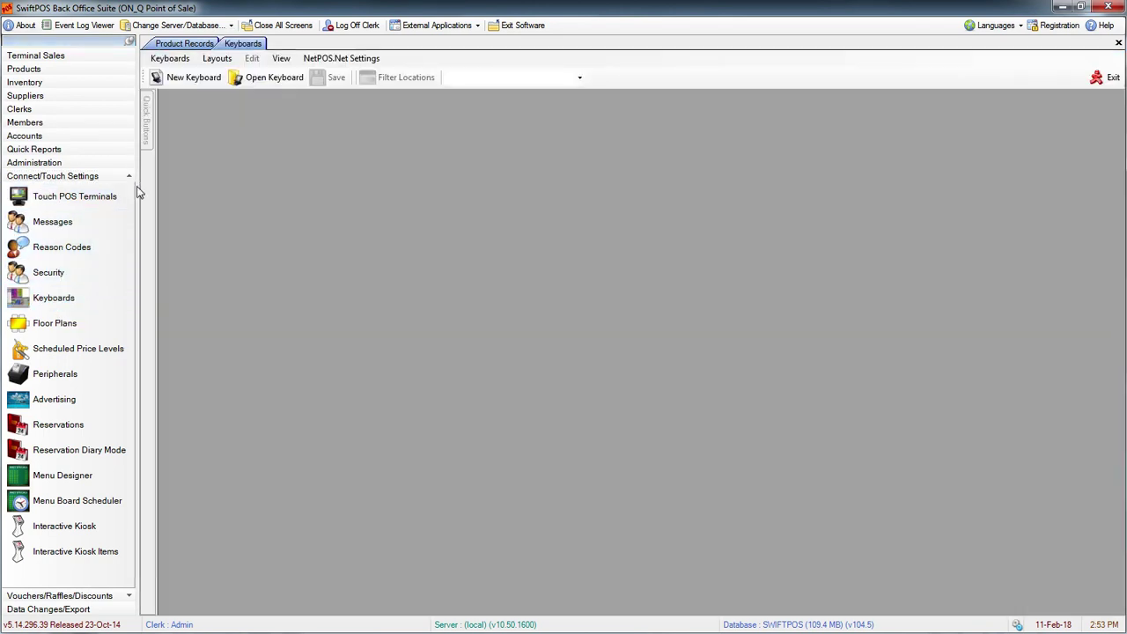
left_click(261, 81)
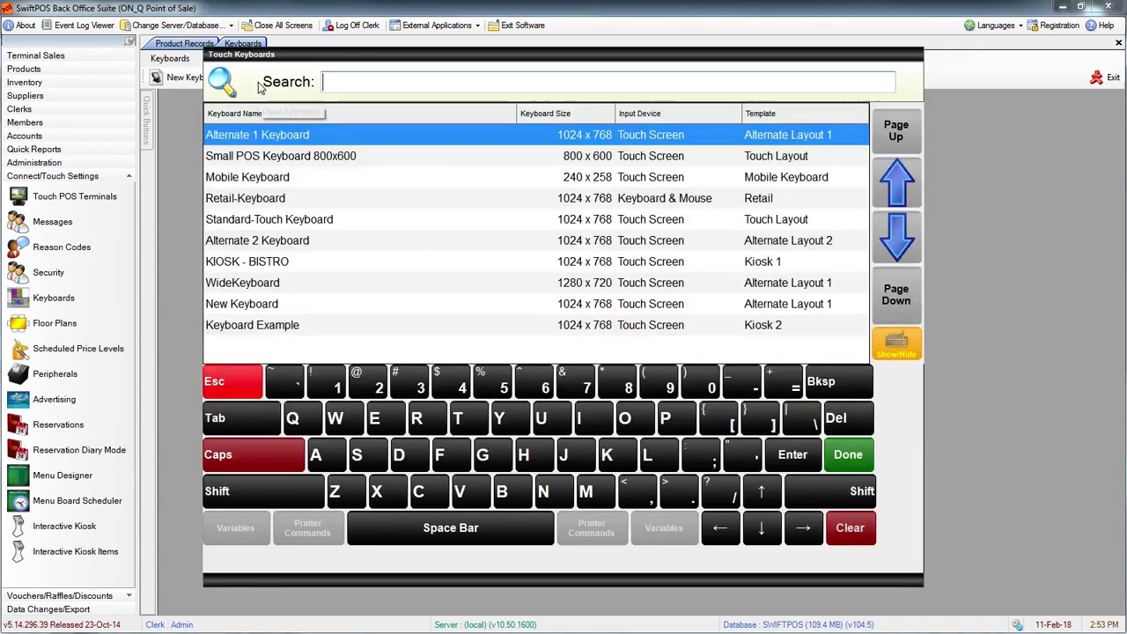
Open Alternate 1 Keyboard on its Bottleshop Layout page and select the empty button below Port & Cognac Search.
double_click(273, 140)
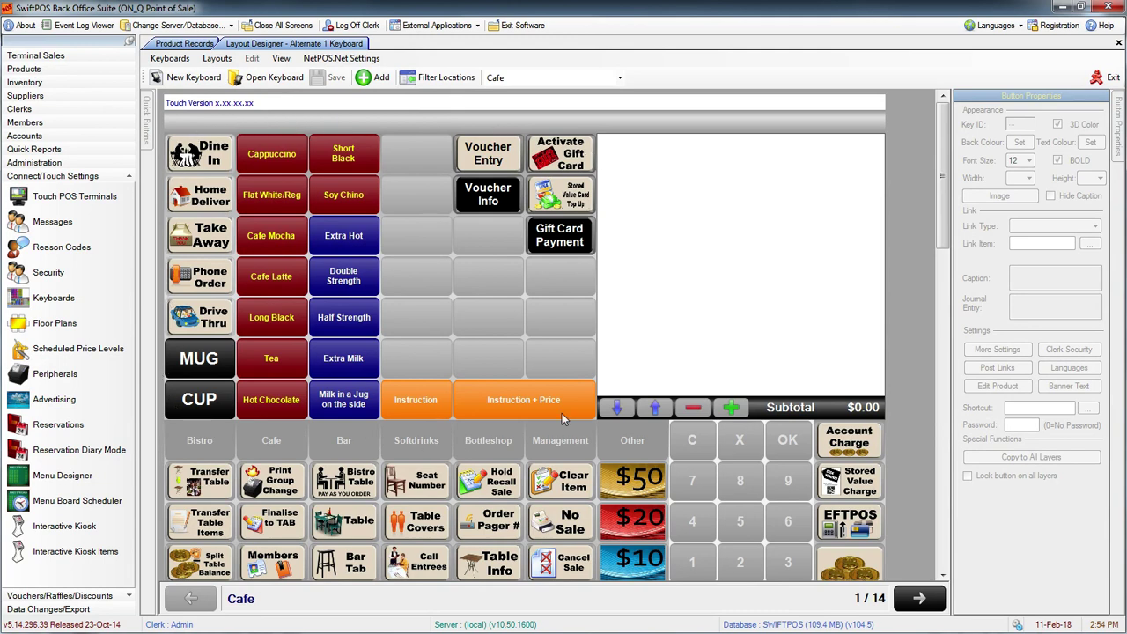
left_click(621, 79)
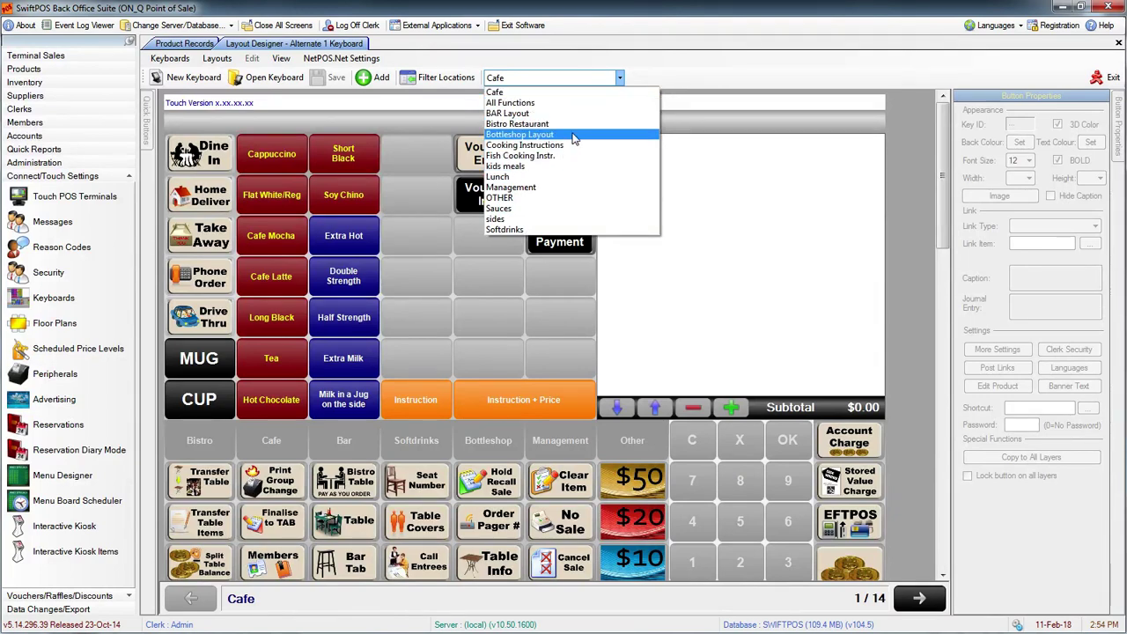
left_click(532, 135)
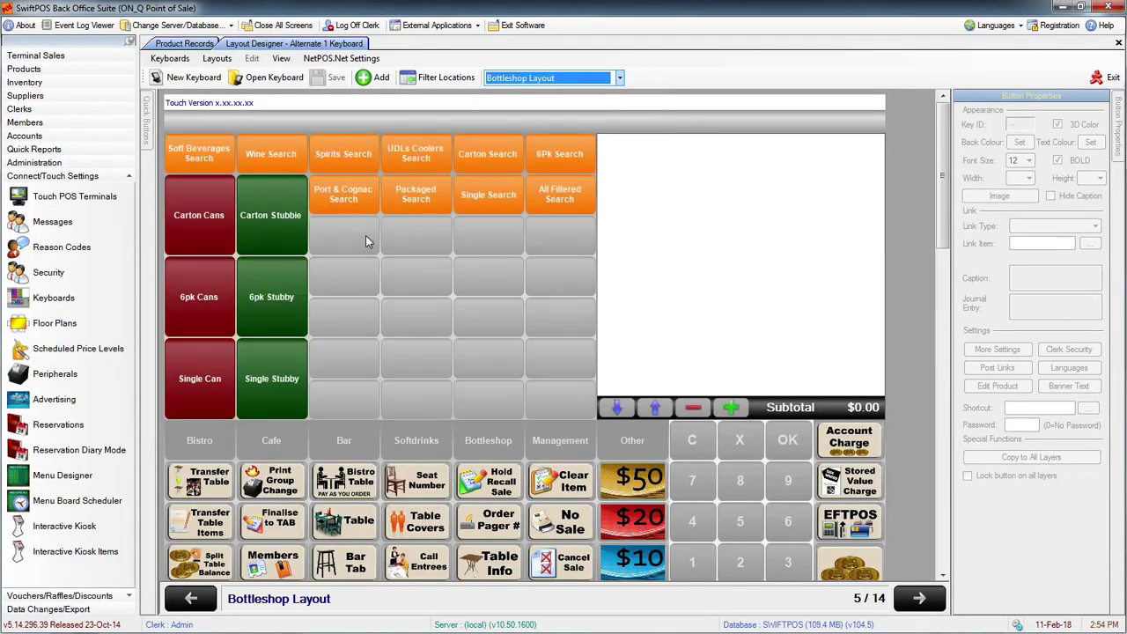
left_click(365, 235)
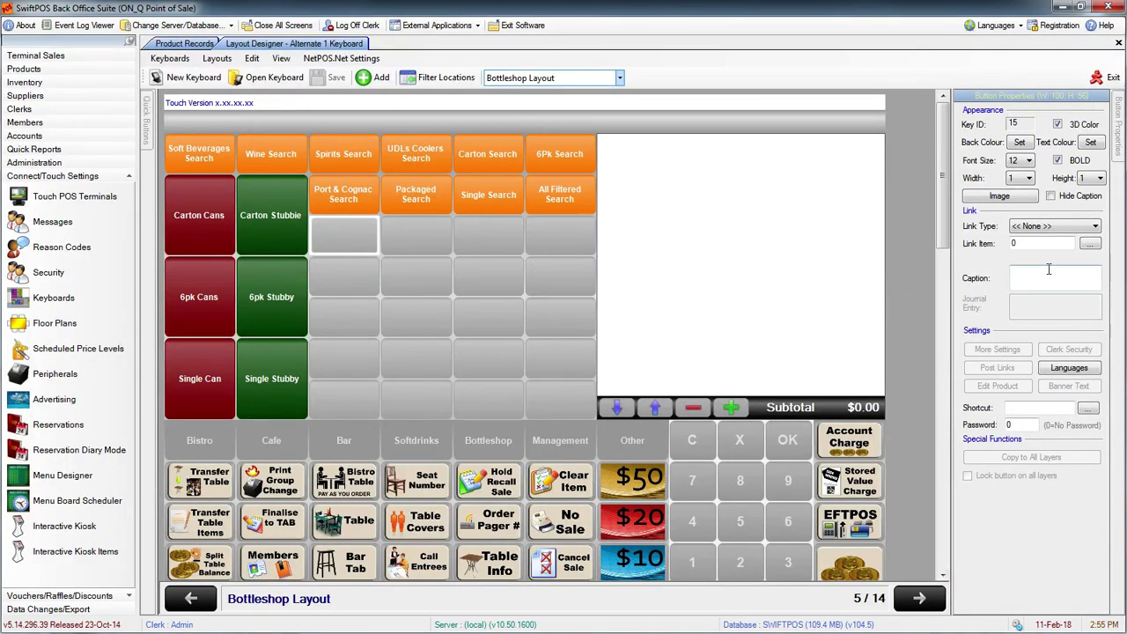
Link the selected button as a Product to CORONA STB (1500), found by searching 'coro'.
left_click(1044, 231)
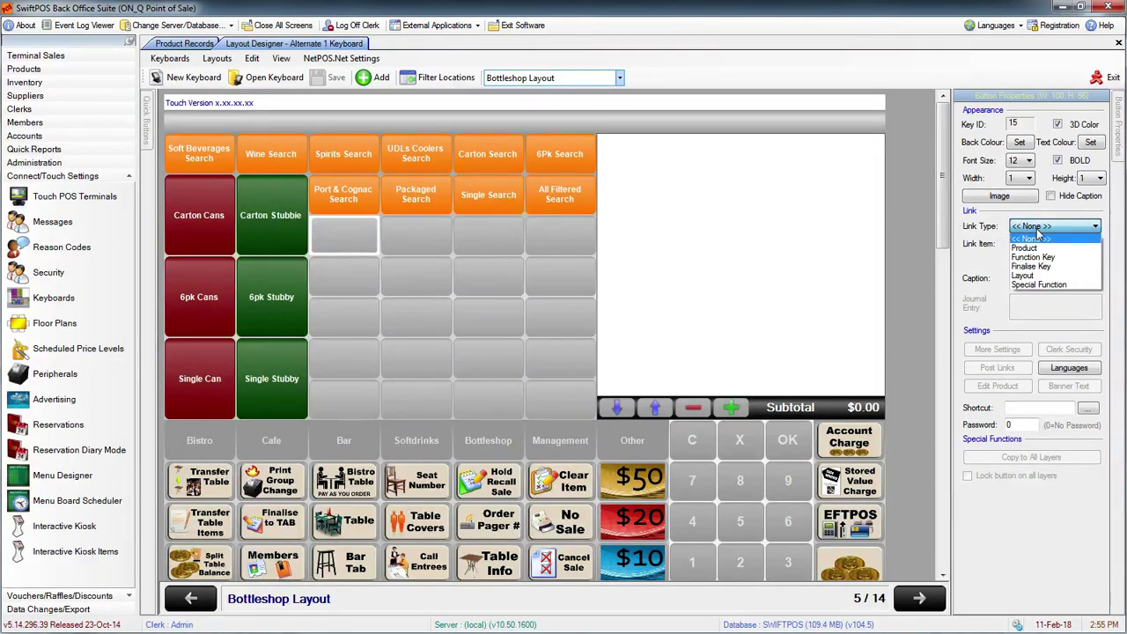
left_click(1040, 247)
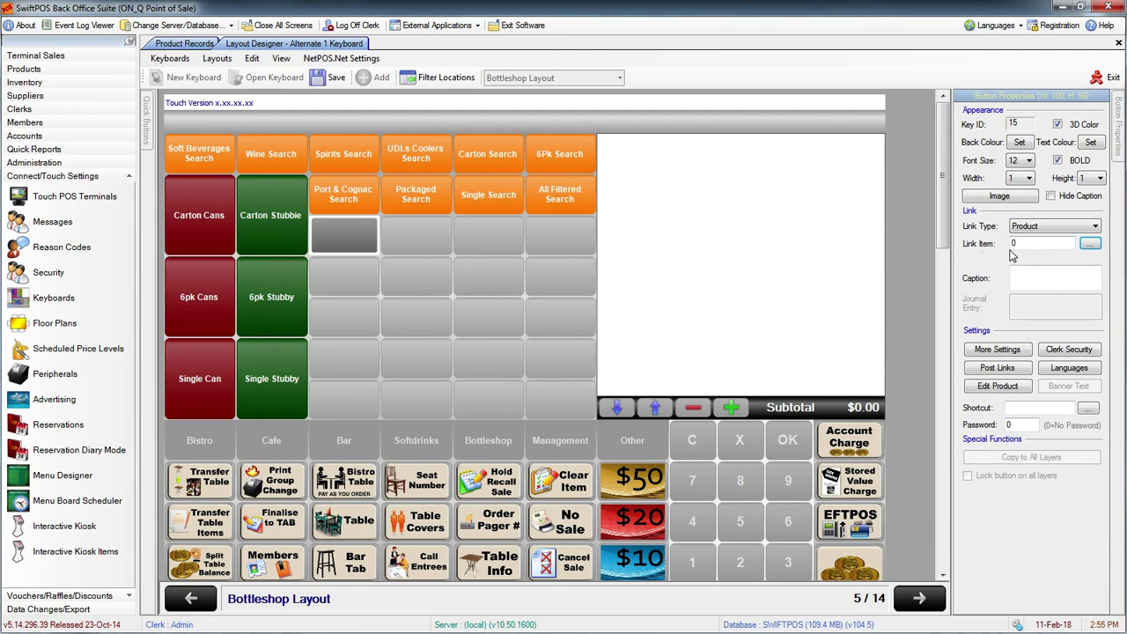
left_click(1090, 244)
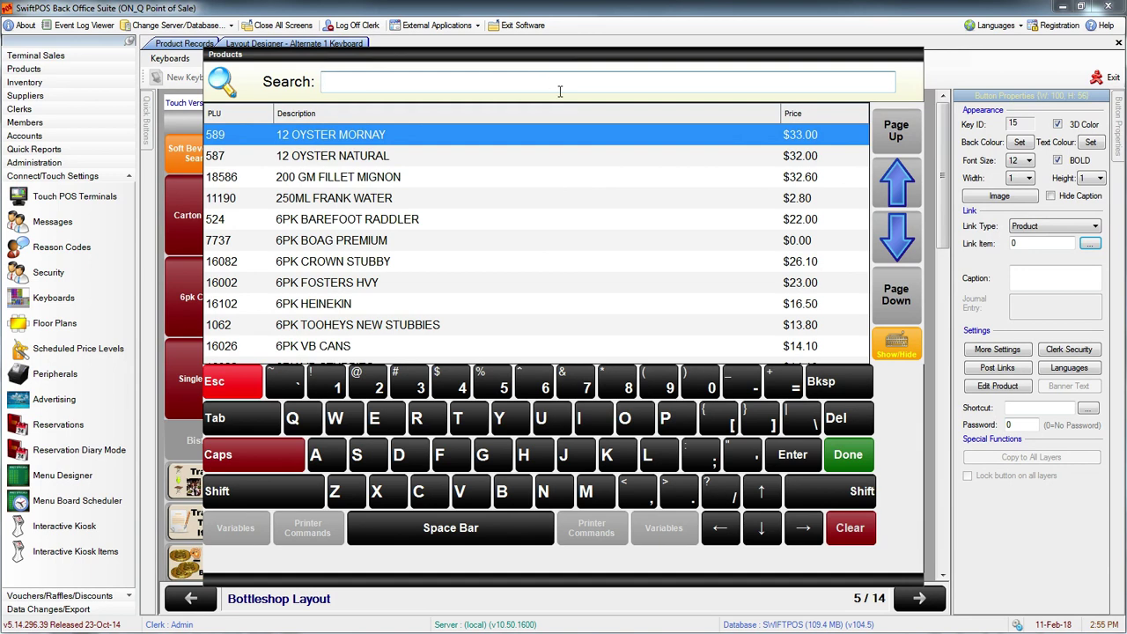
type("coro")
key("Return")
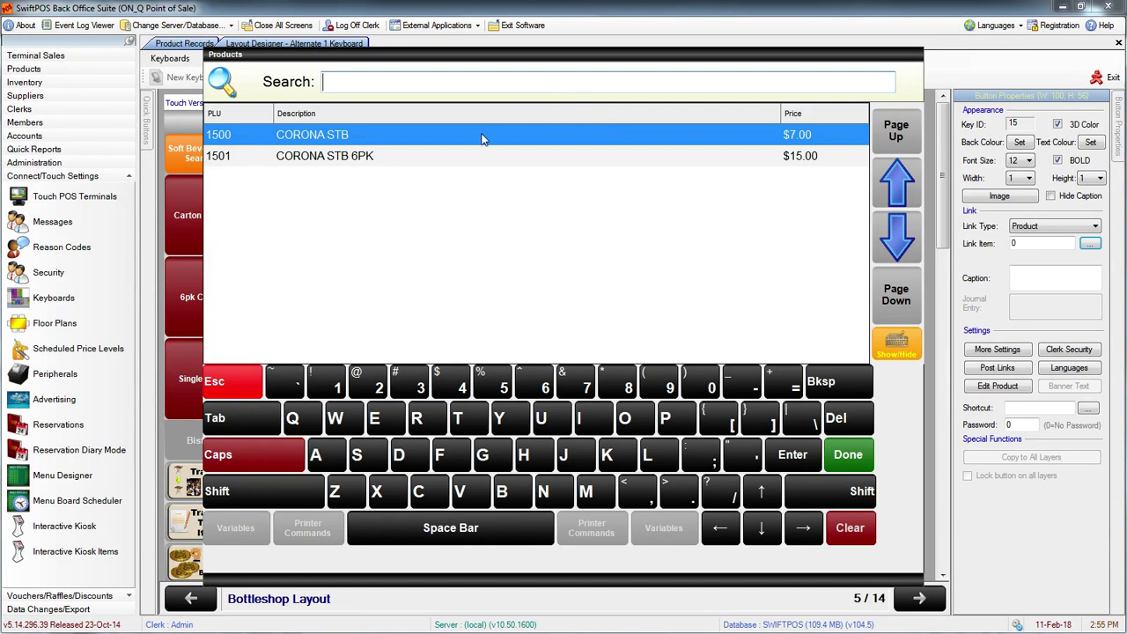
double_click(314, 141)
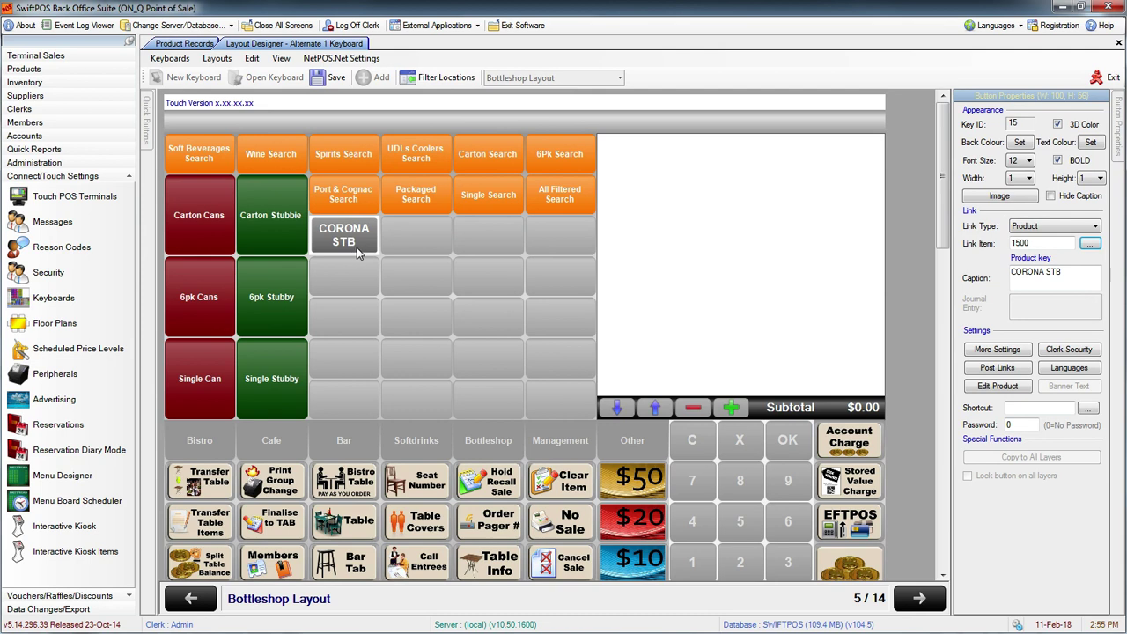
Select the empty slot below CORONA STB and show Quick Buttons products from all categories.
left_click(366, 274)
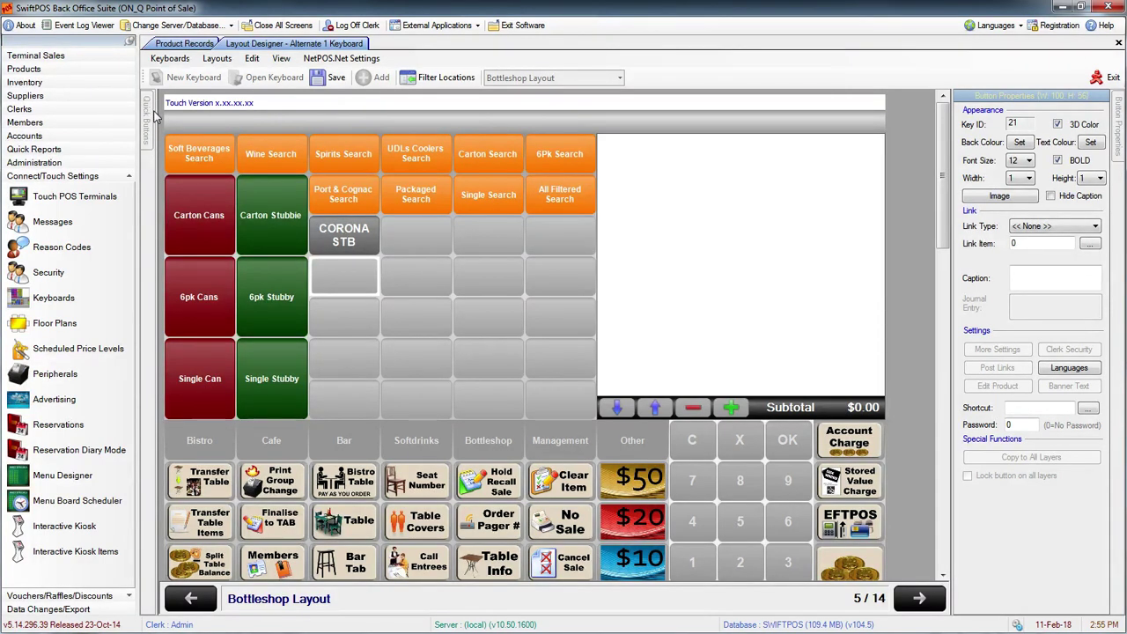
mouse_move(150, 146)
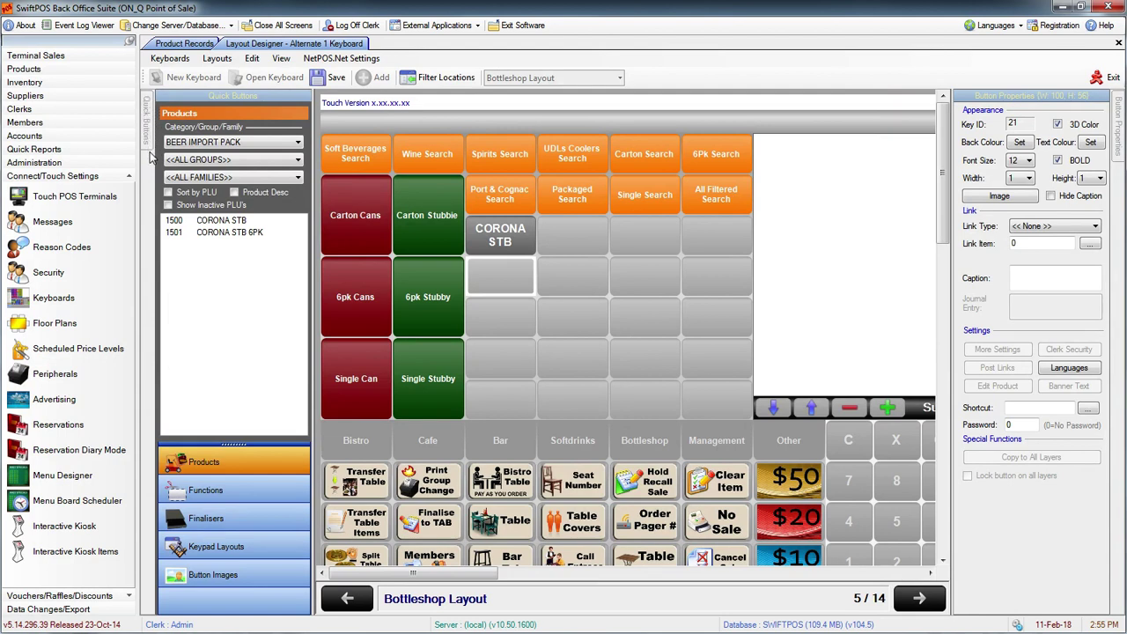
left_click(251, 143)
left_click(256, 151)
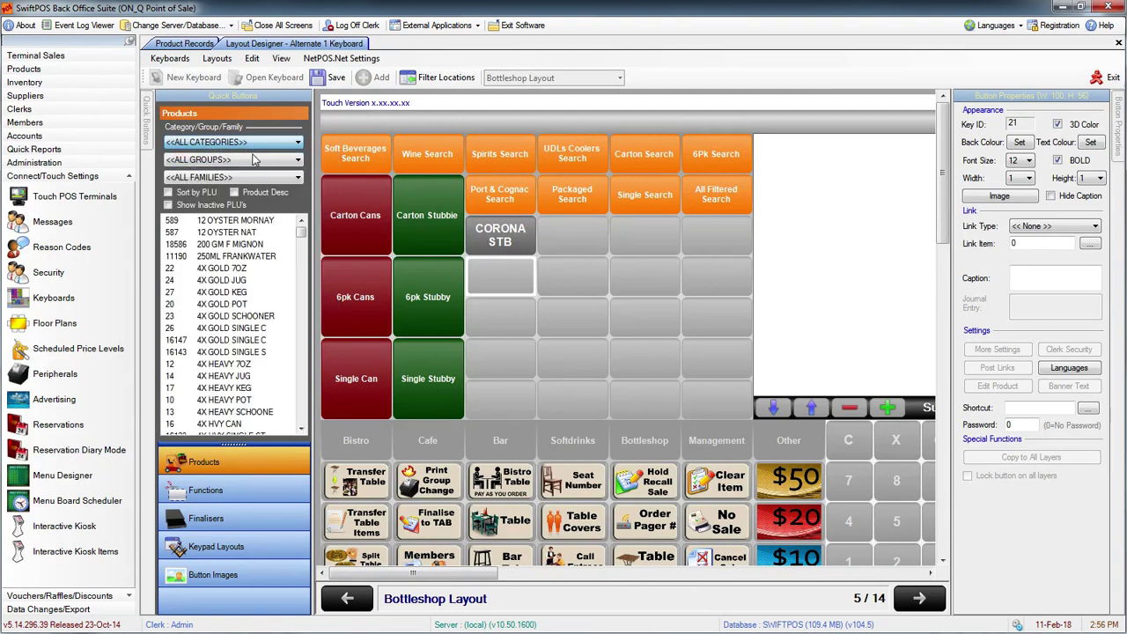
left_click(231, 223)
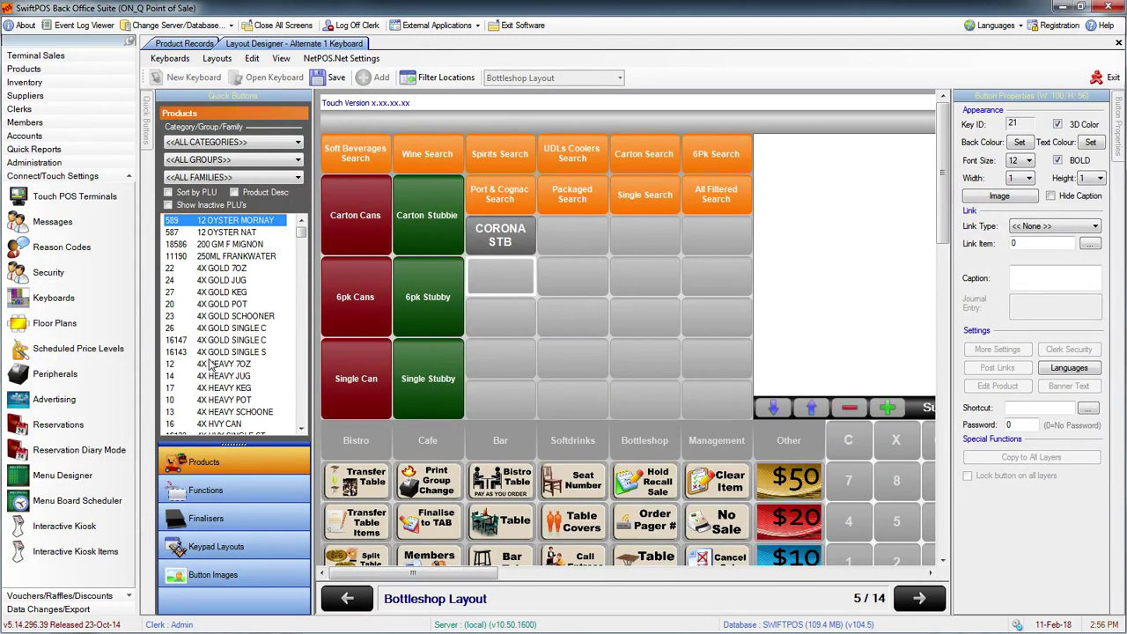
Filter products to BEER IMPORT PACK and drag CORONA STB 6PK into the slot below CORONA STB.
left_click(297, 144)
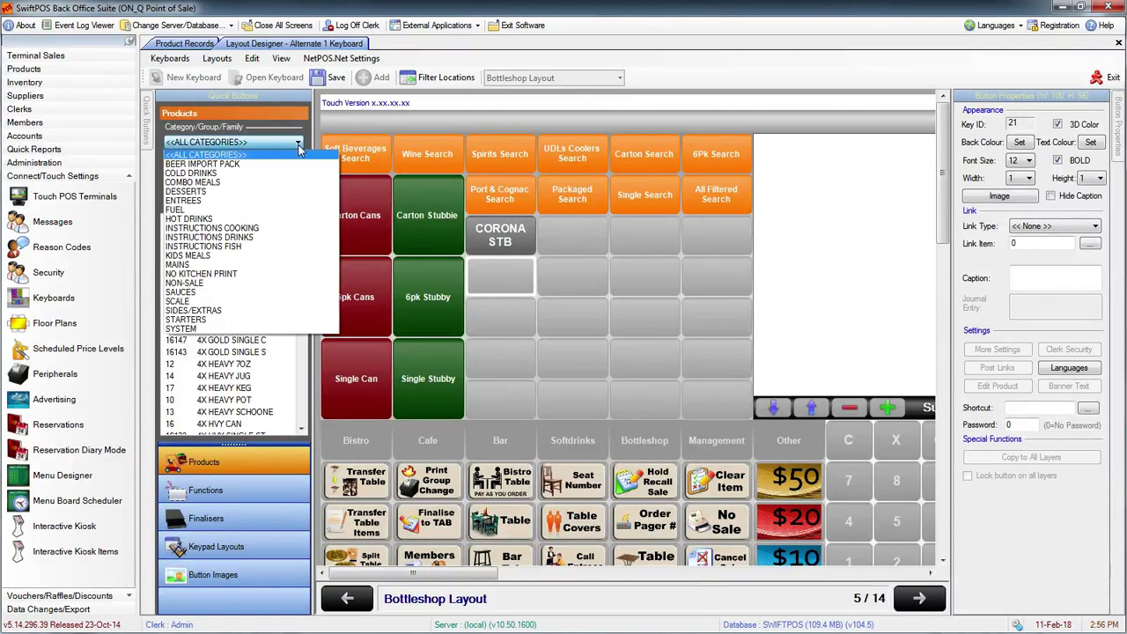
left_click(234, 165)
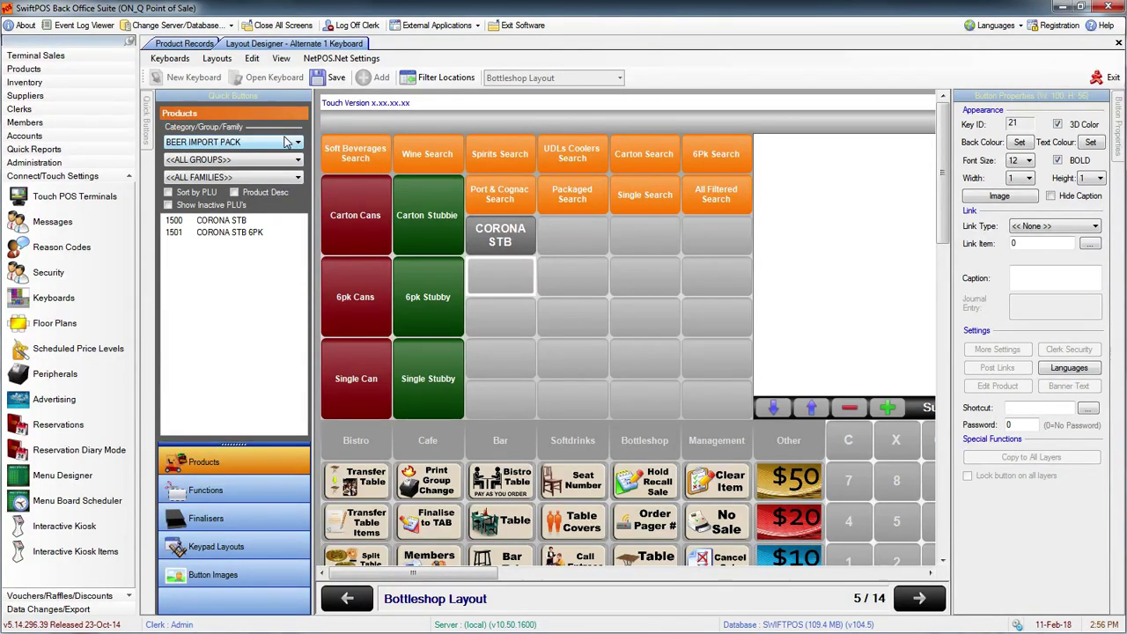
left_click(213, 225)
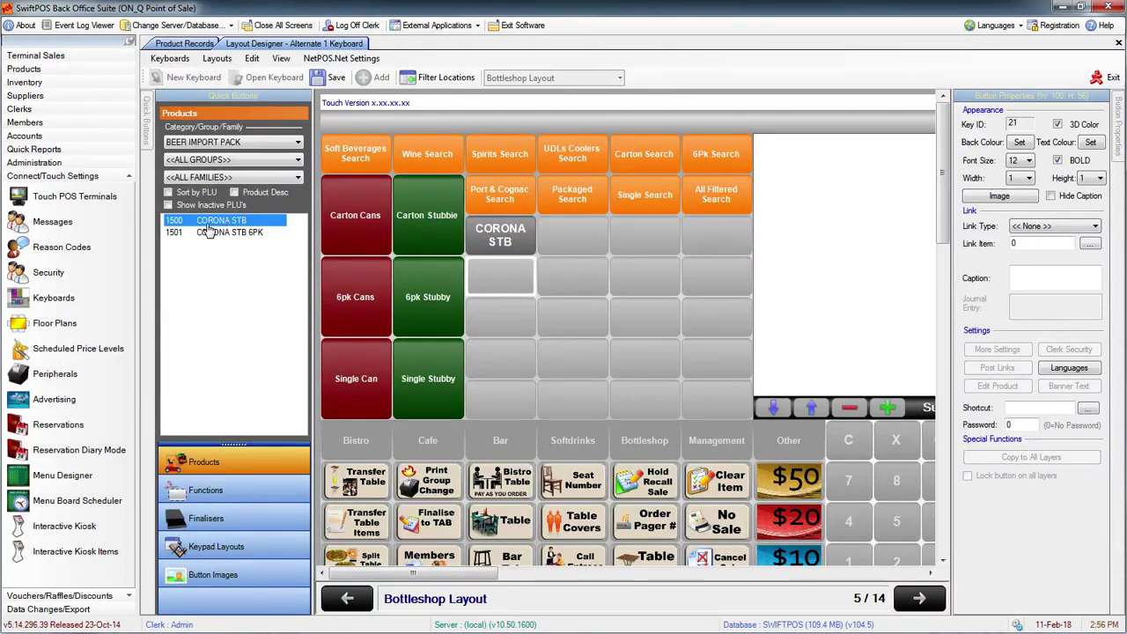
left_click(199, 234)
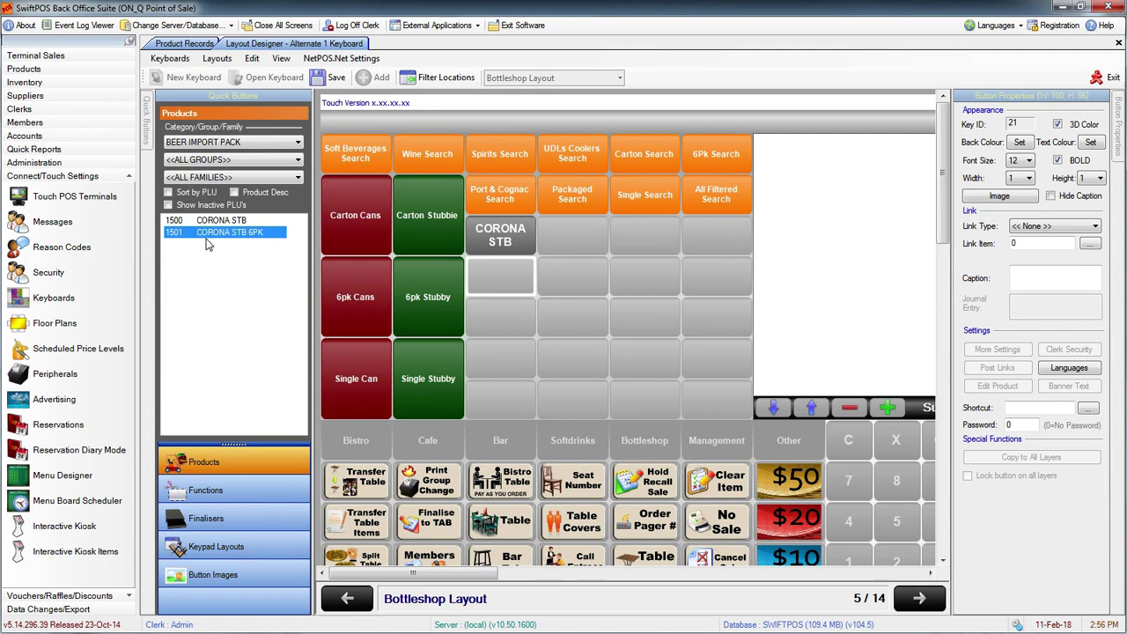
left_click_drag(215, 236, 438, 262)
left_click_drag(517, 287, 517, 286)
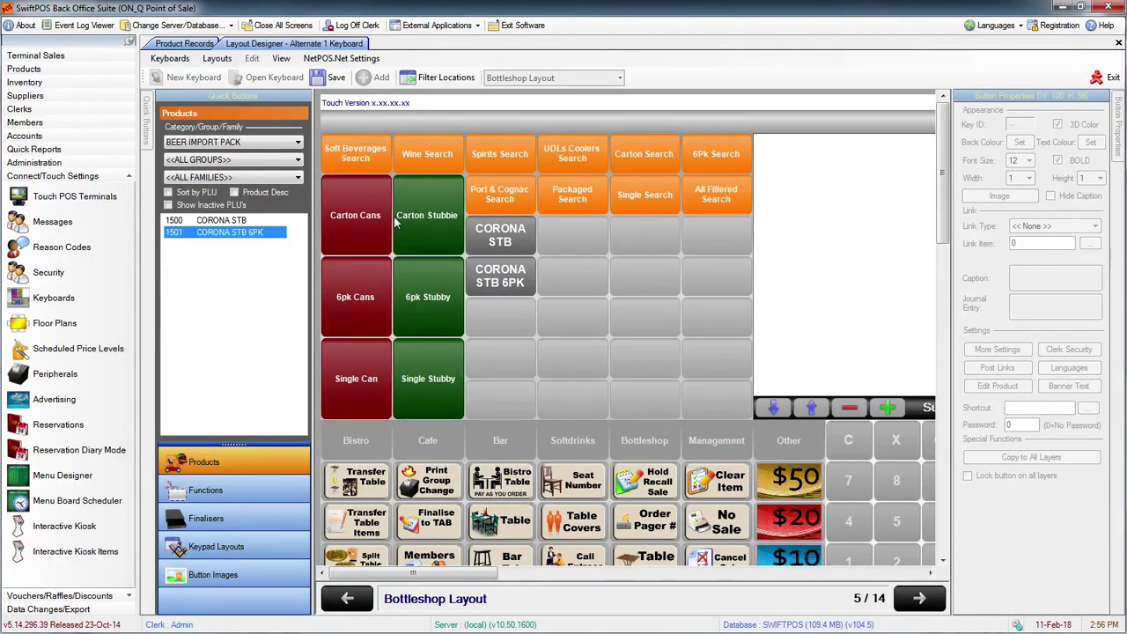
Save the layout, give CORONA STB an orange background, and move it to an empty cell.
left_click(327, 79)
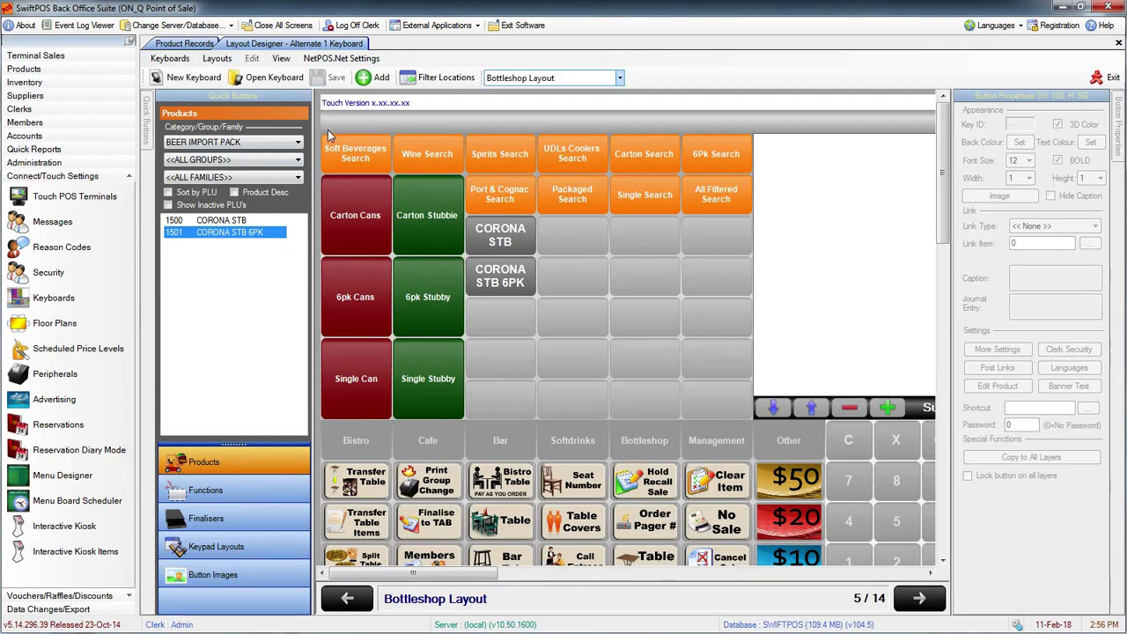
left_click(503, 250)
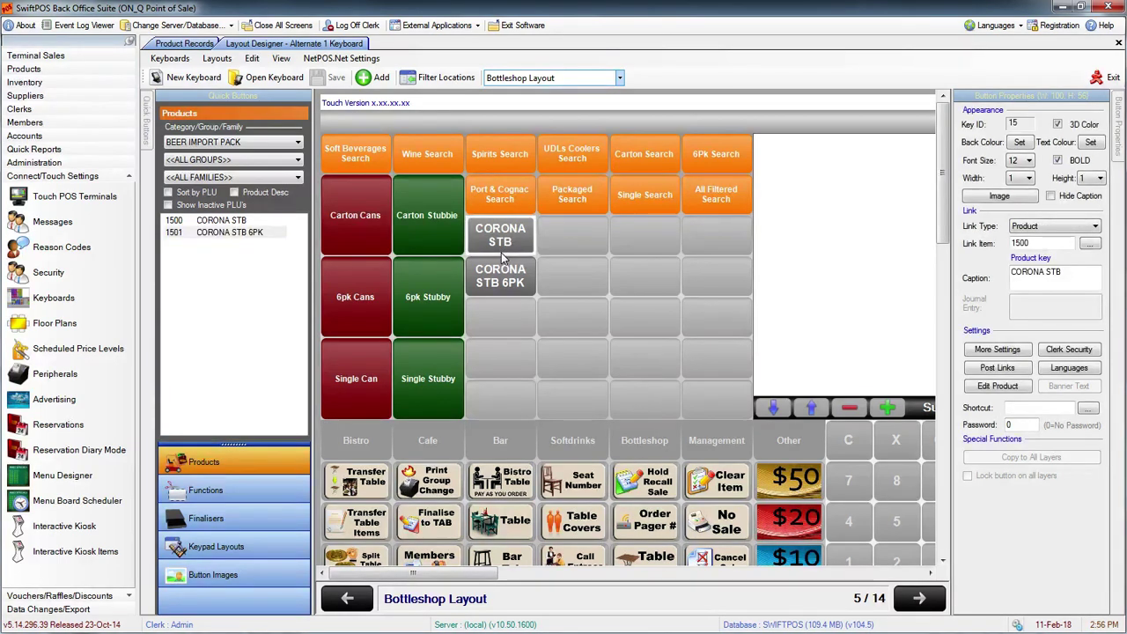
left_click(1021, 142)
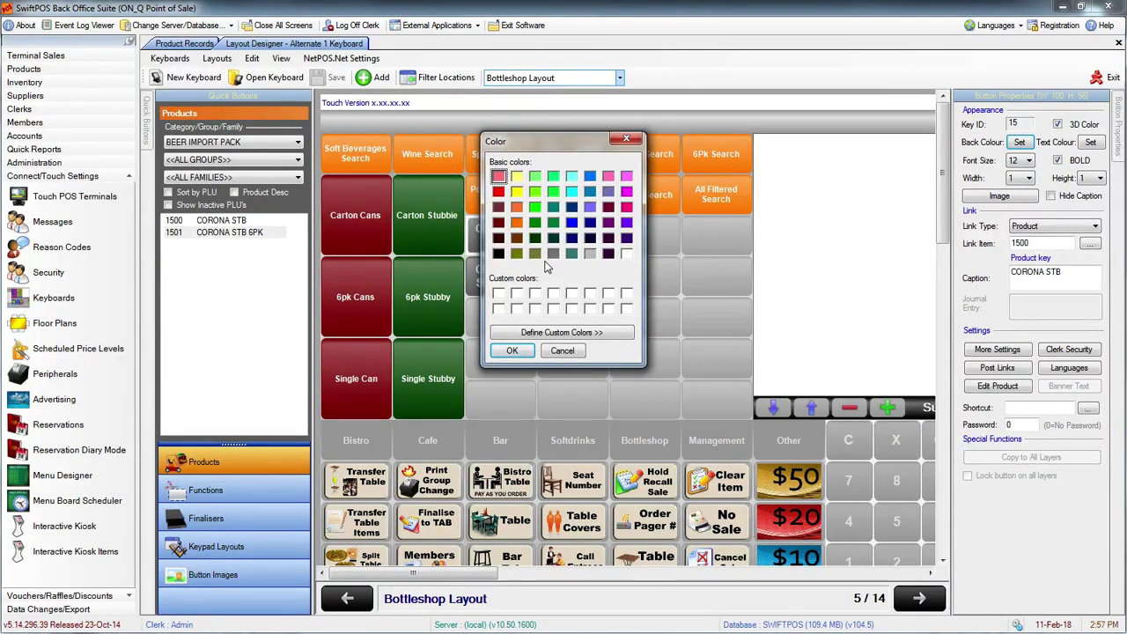
left_click(516, 222)
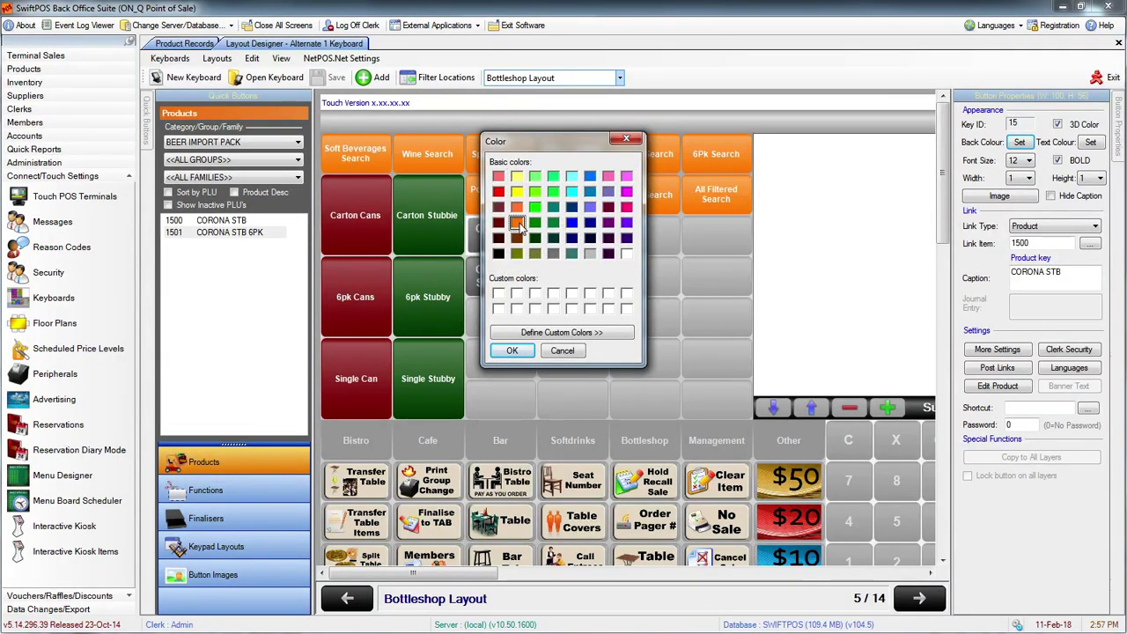
left_click(513, 350)
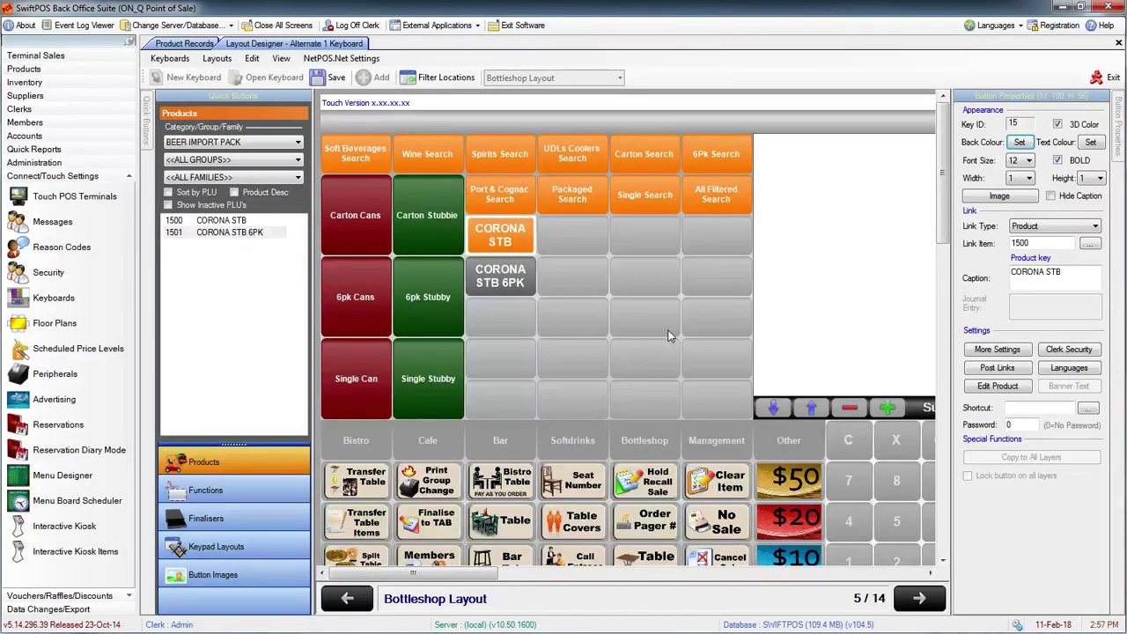
left_click_drag(523, 236, 663, 284)
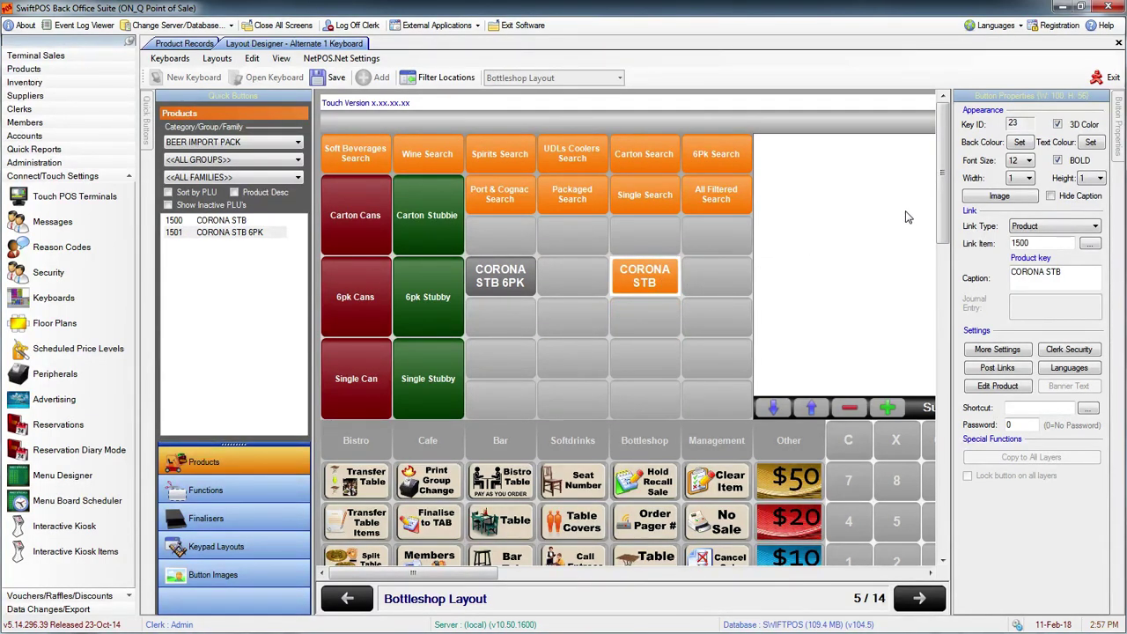
Give the CORONA STB caption black text at font size 14.
left_click(1083, 142)
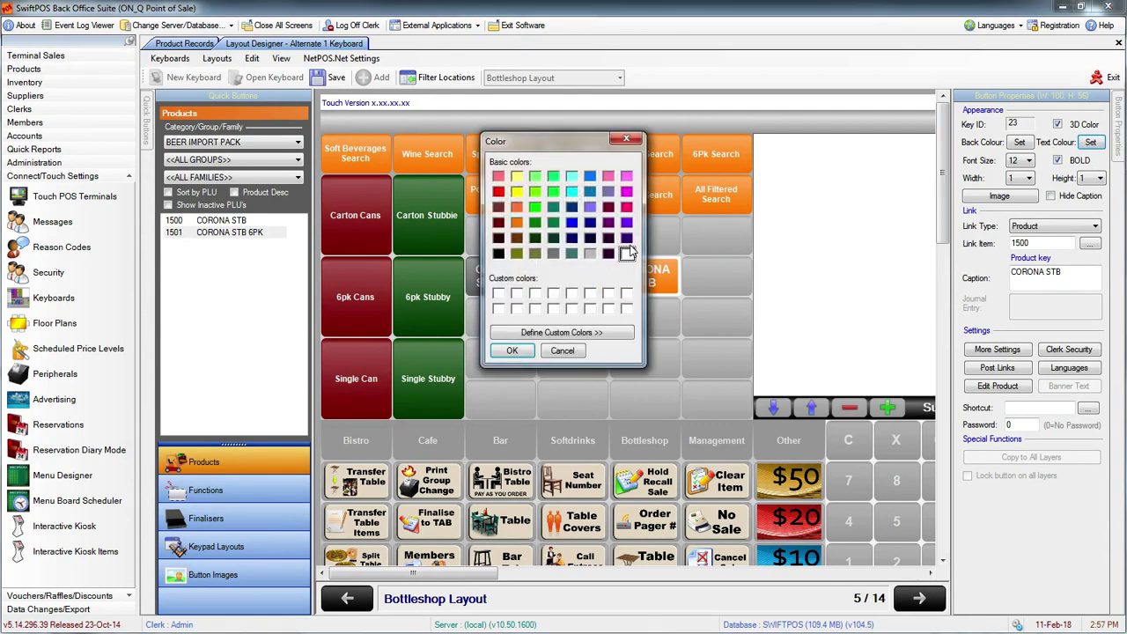
left_click(498, 254)
left_click(531, 351)
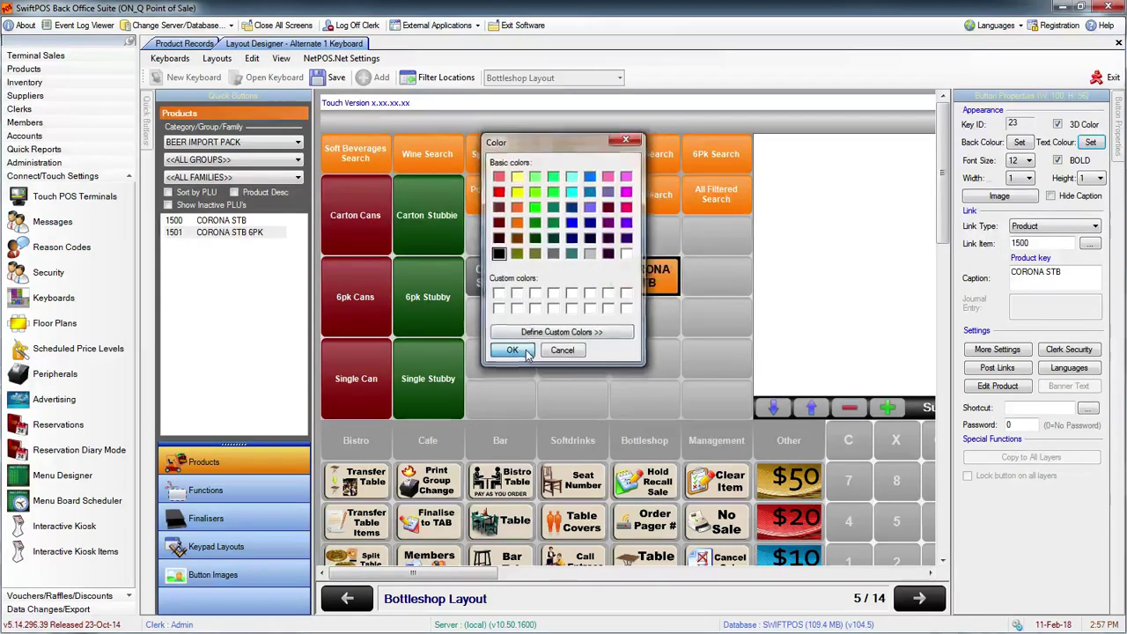
left_click(1017, 177)
left_click(1023, 218)
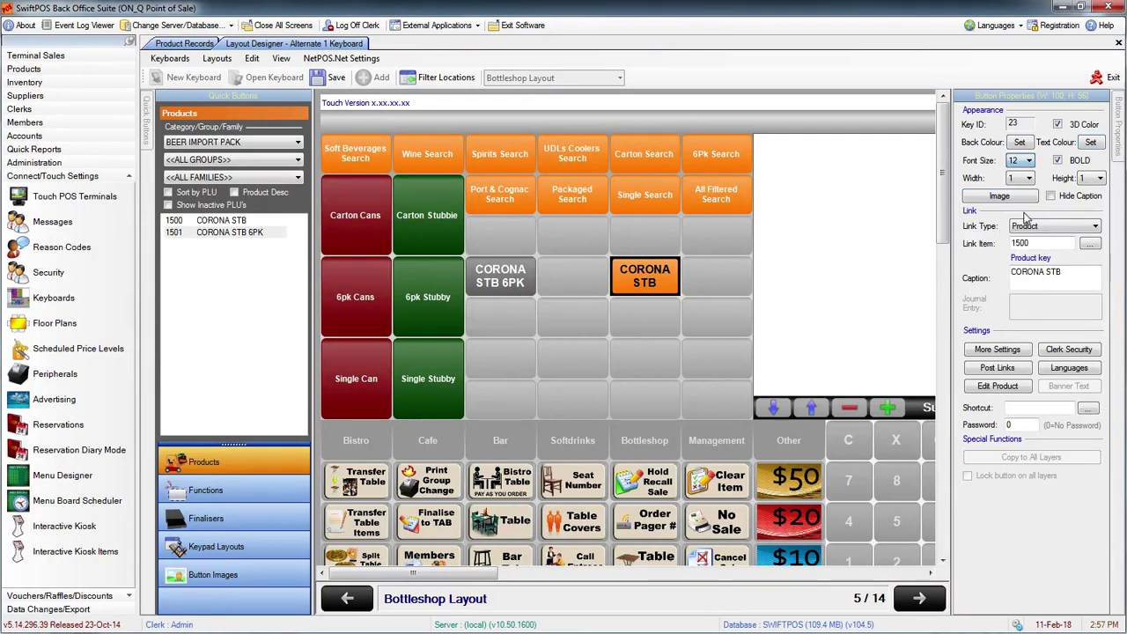
left_click(1022, 160)
left_click(1023, 225)
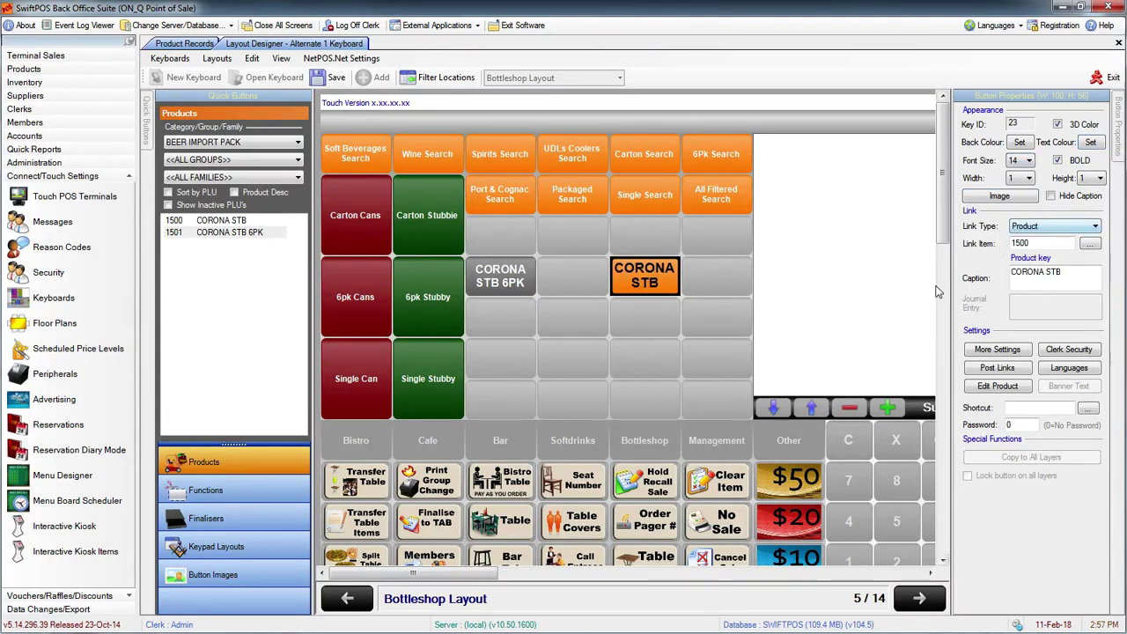
Make CORONA STB two cells wide and one row high, moved up one row.
left_click(1026, 181)
left_click(1022, 201)
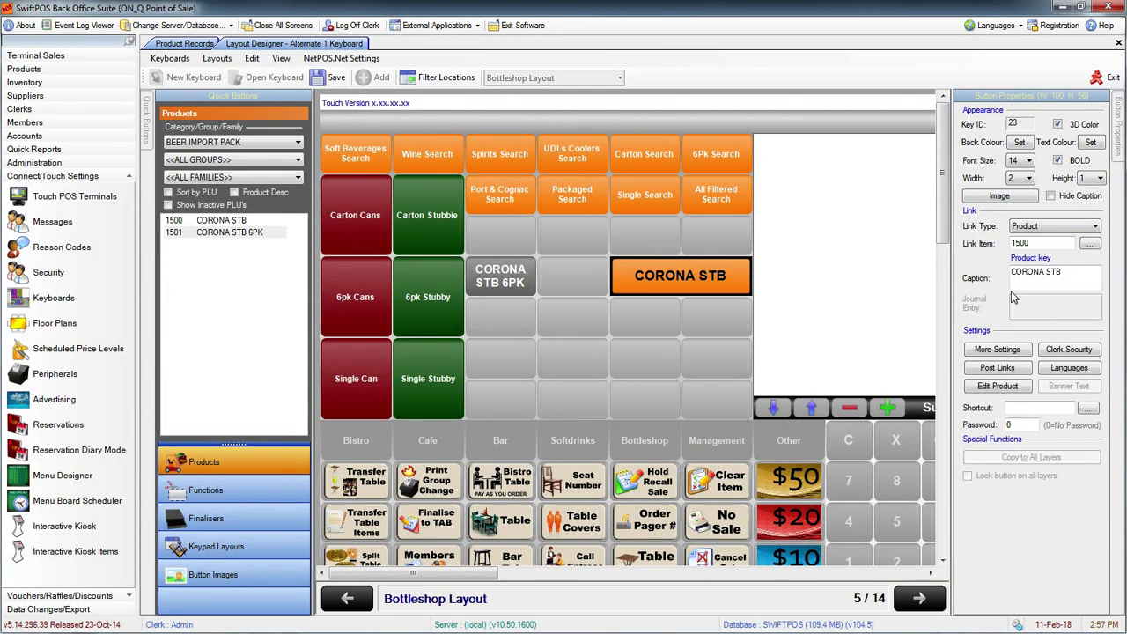
left_click(1089, 180)
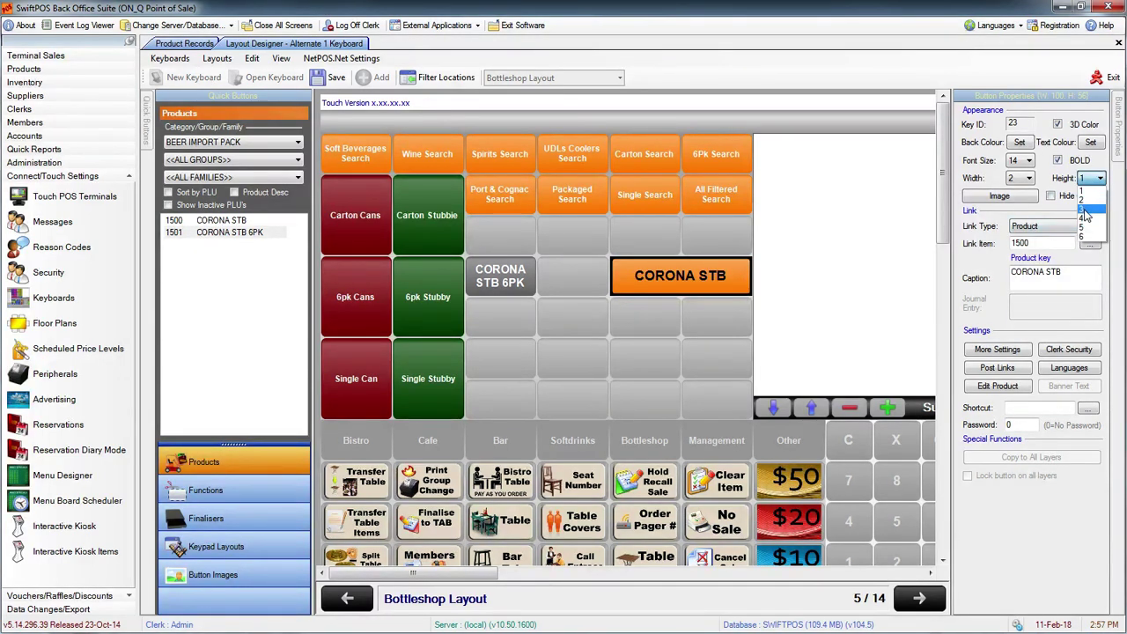
left_click(1088, 209)
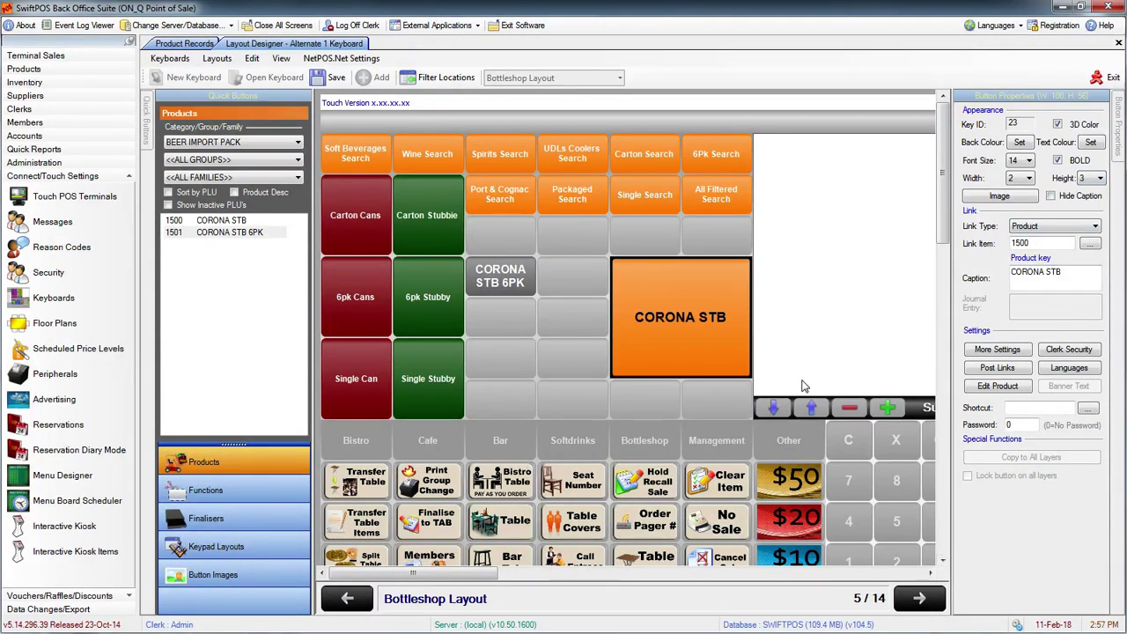
left_click_drag(650, 296, 637, 254)
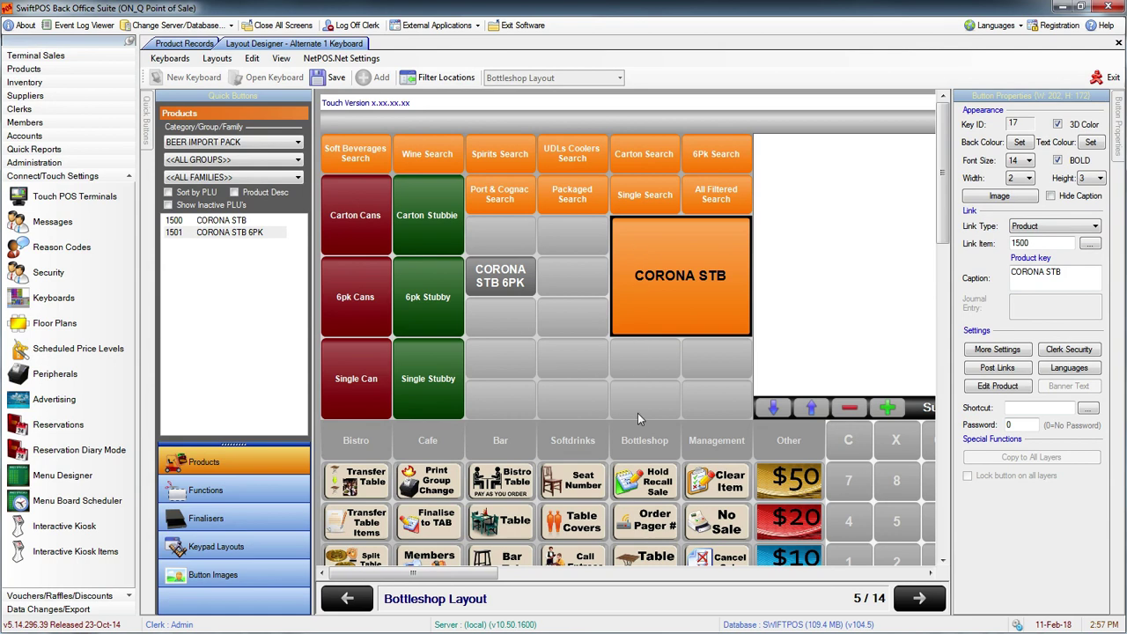
left_click(1099, 178)
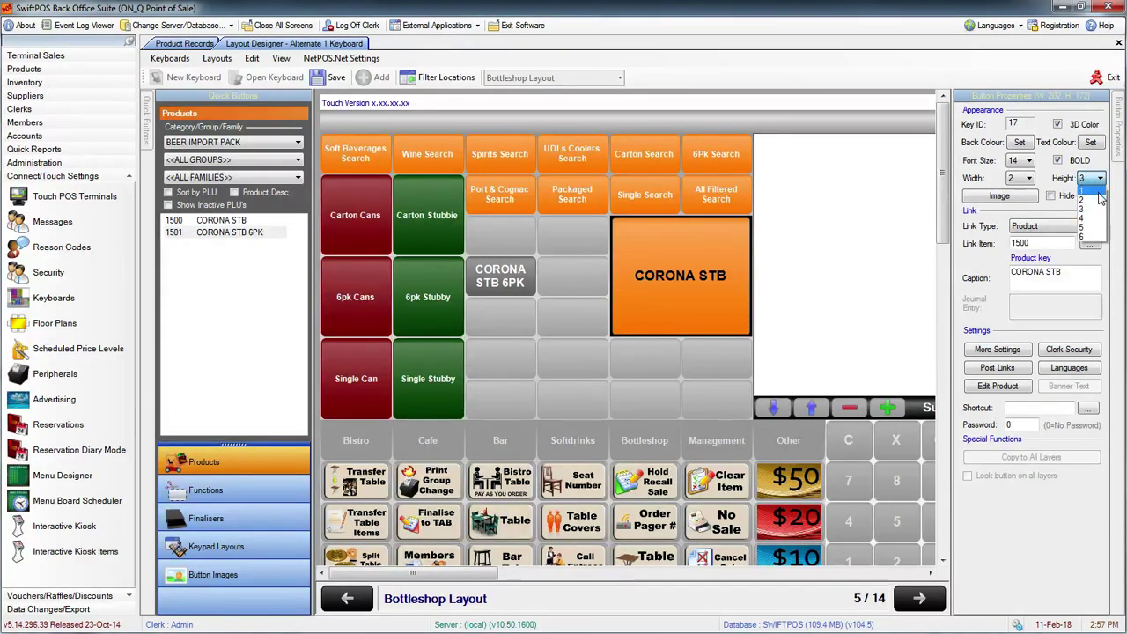
left_click(1093, 192)
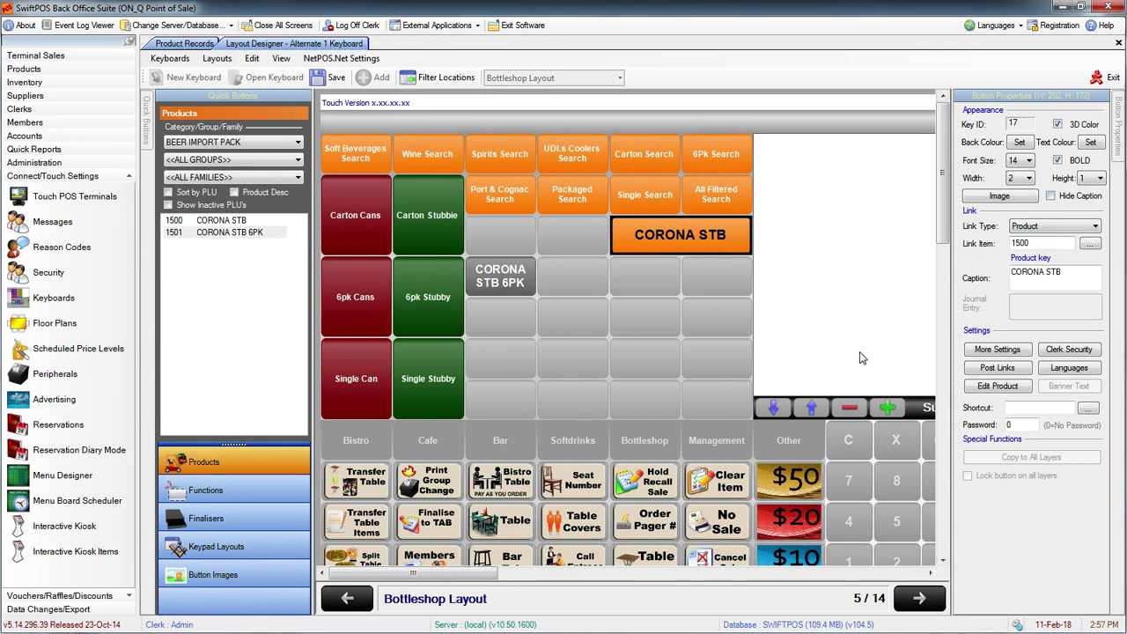
Change the button caption from CORONA STB to CORONA STUBBY and save the layout.
left_click(1068, 274)
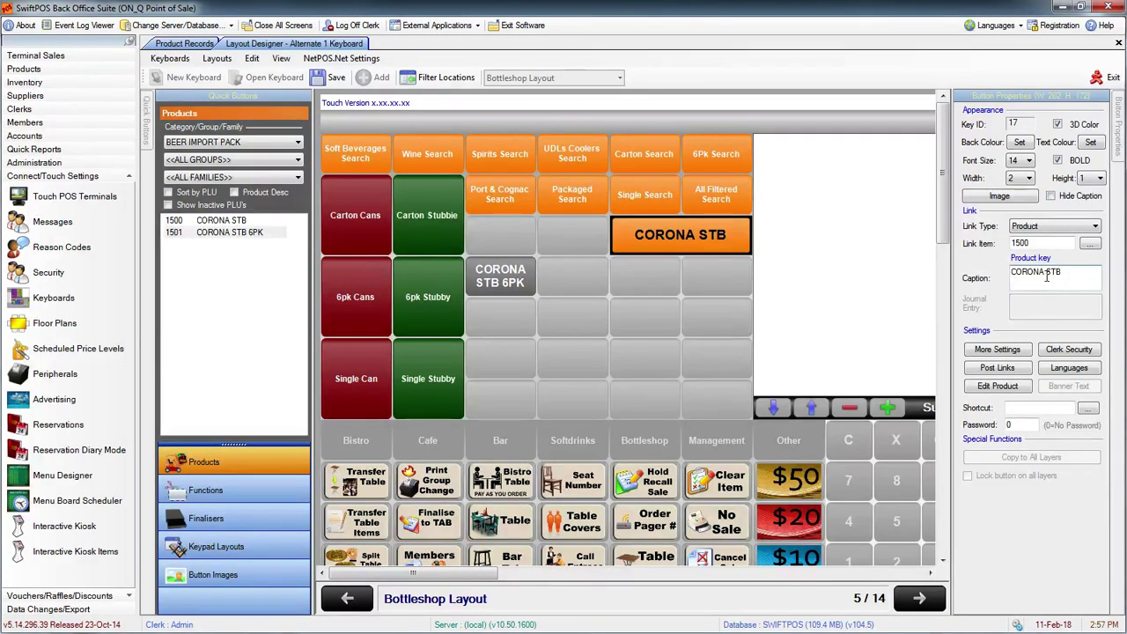
key("BackSpace")
type("UBBY")
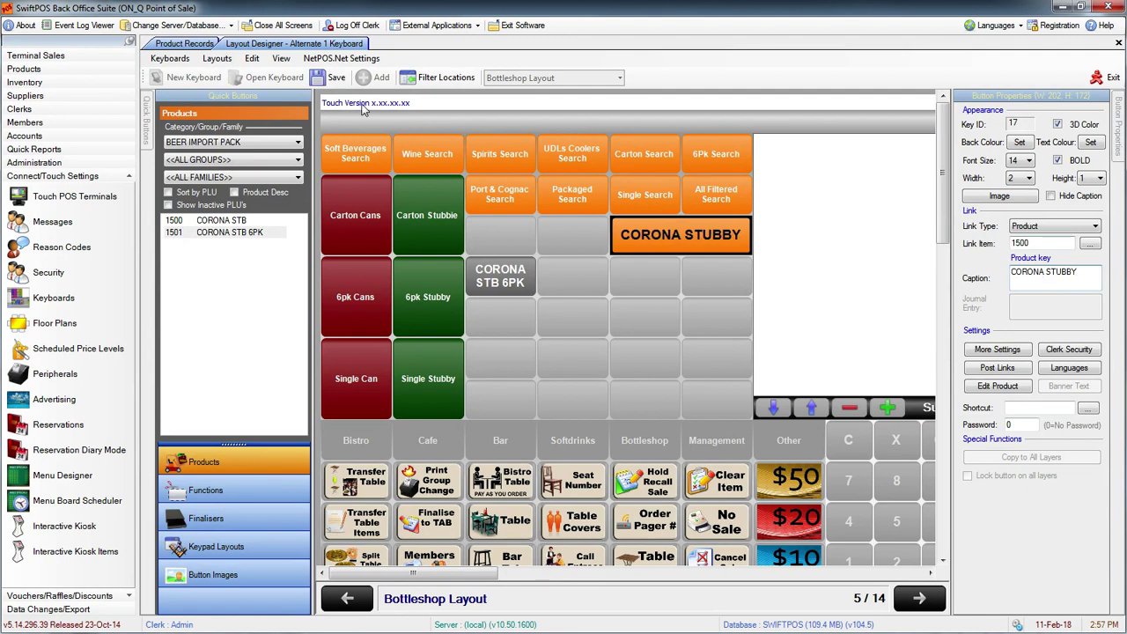
left_click(331, 78)
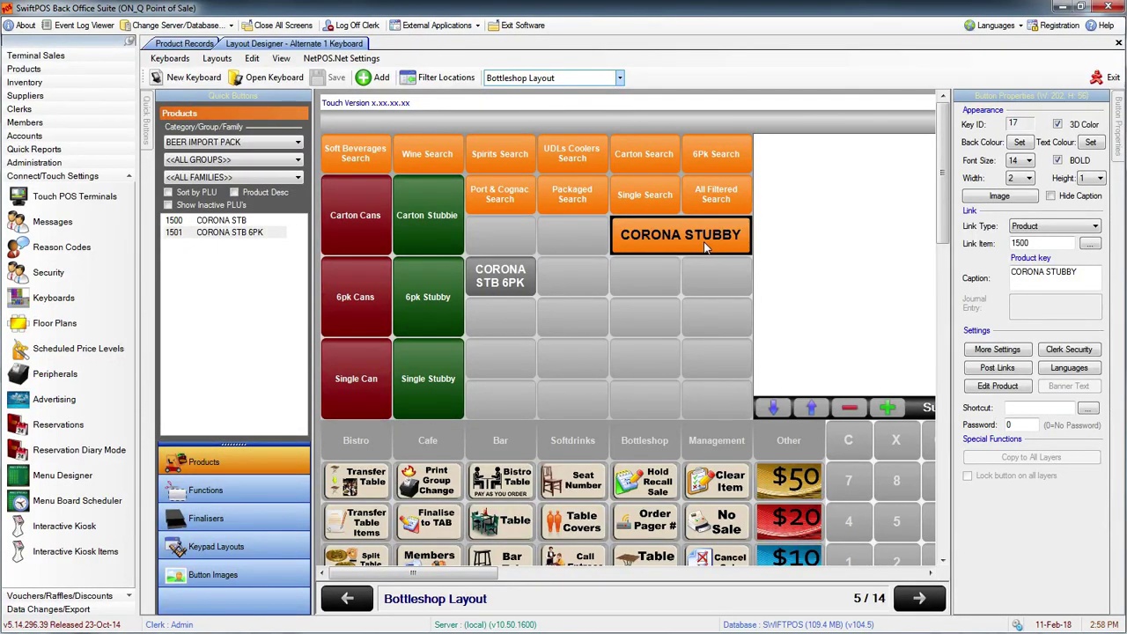
Give the CORONA STB 6PK button a teal background and black caption text.
left_click_drag(704, 248, 506, 249)
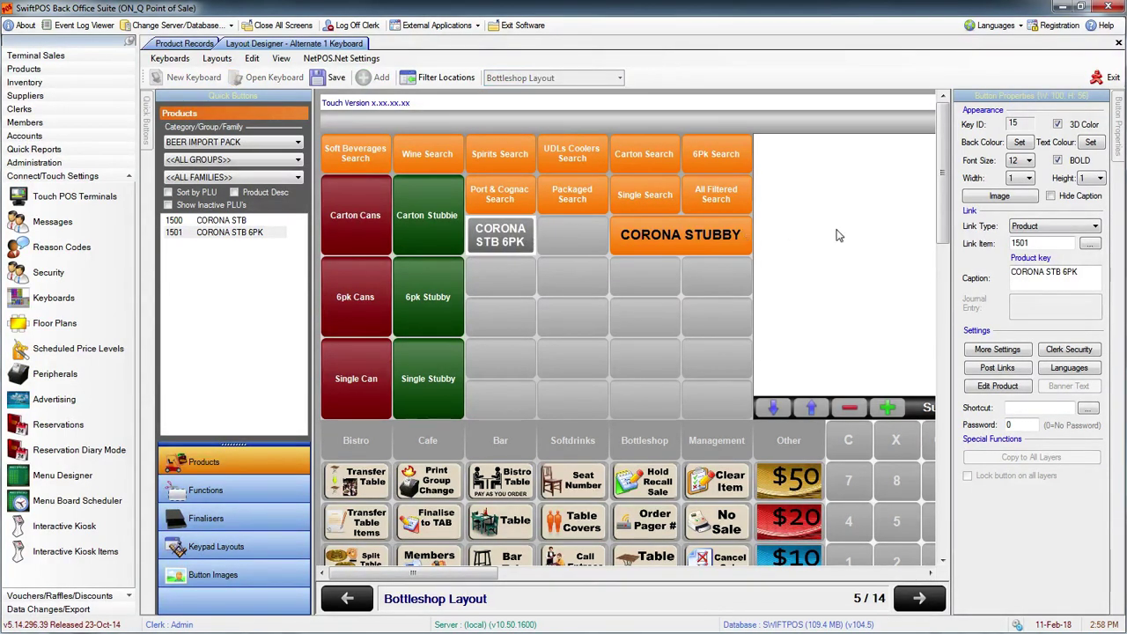
left_click(1019, 141)
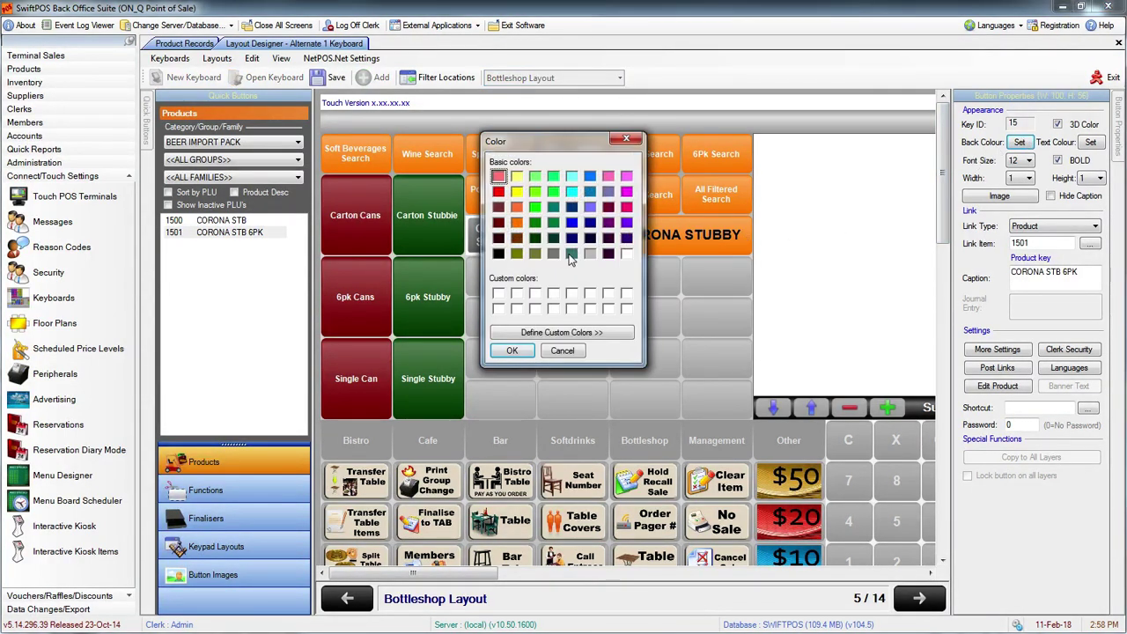
left_click(571, 253)
left_click(511, 350)
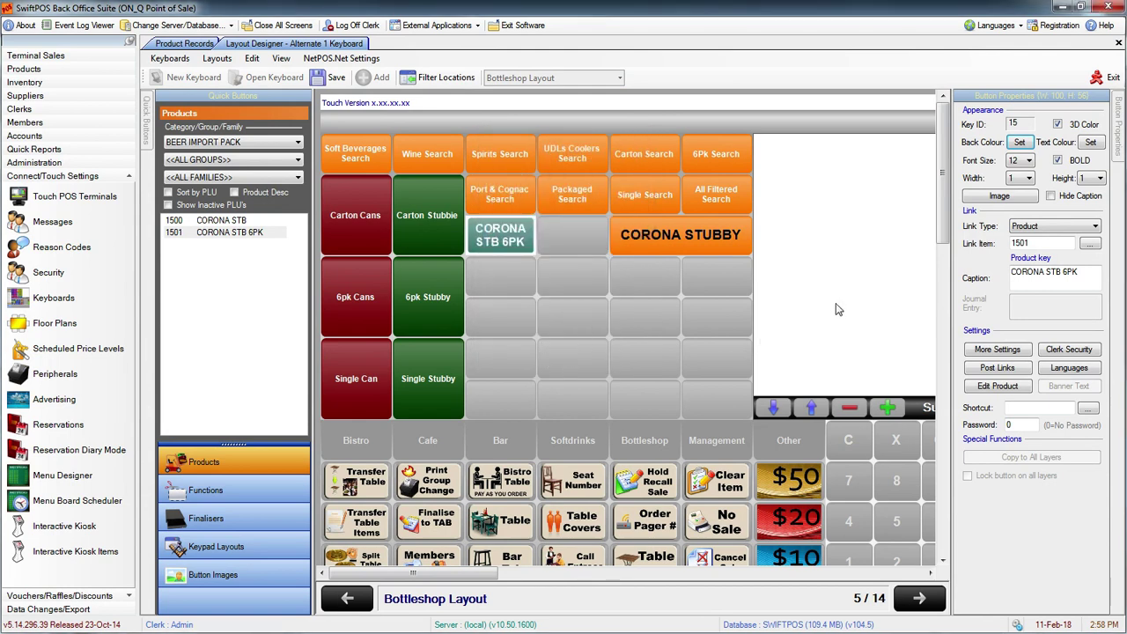
left_click(1092, 143)
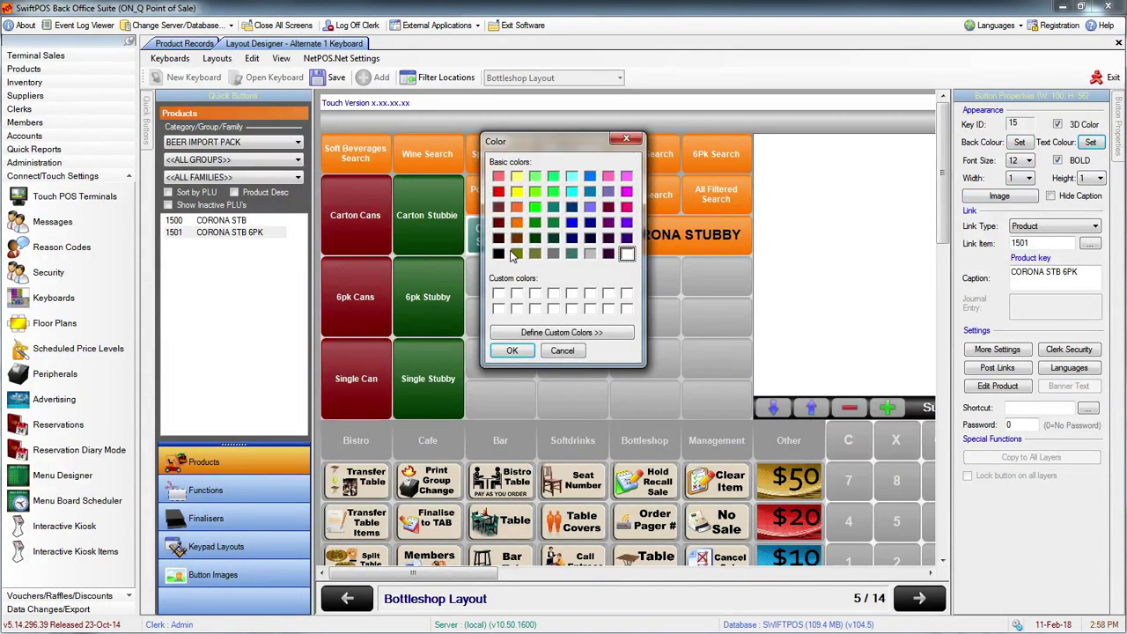
left_click(498, 253)
left_click(511, 351)
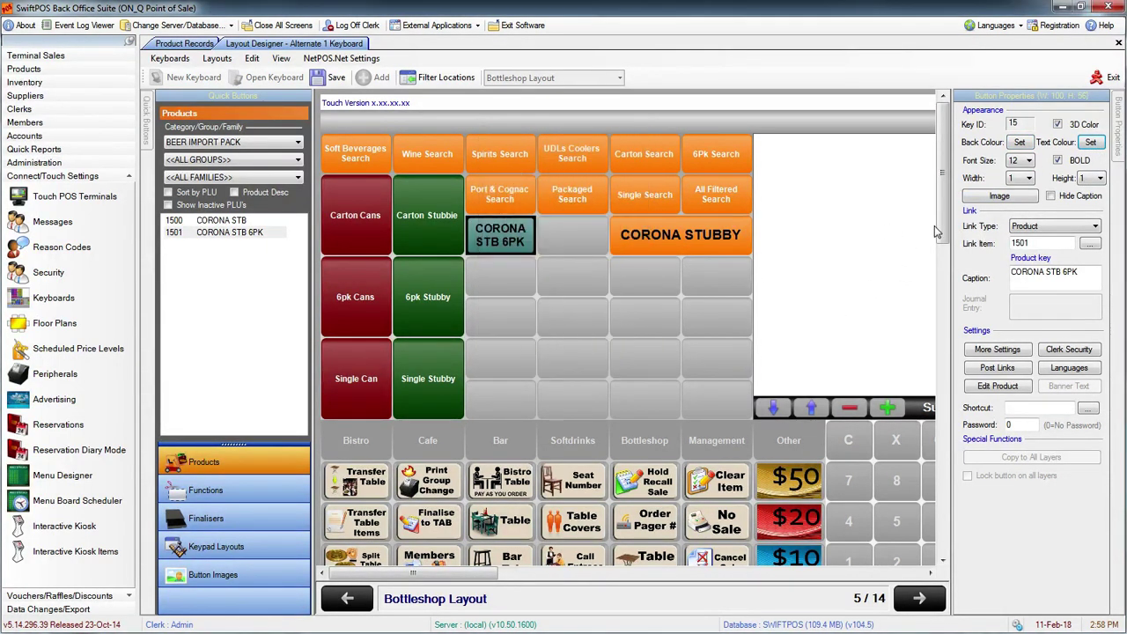
Set CORONA STB 6PK to width 2 and height 2, then save the Bottleshop layout.
left_click(1027, 178)
left_click(1021, 208)
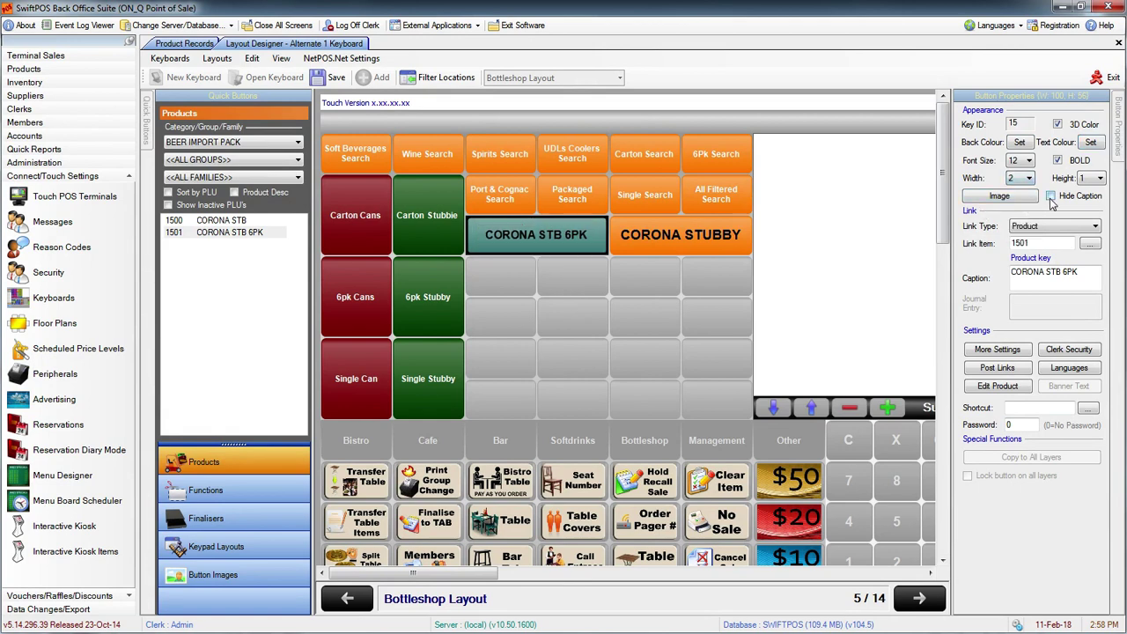
left_click(1099, 178)
left_click(1092, 206)
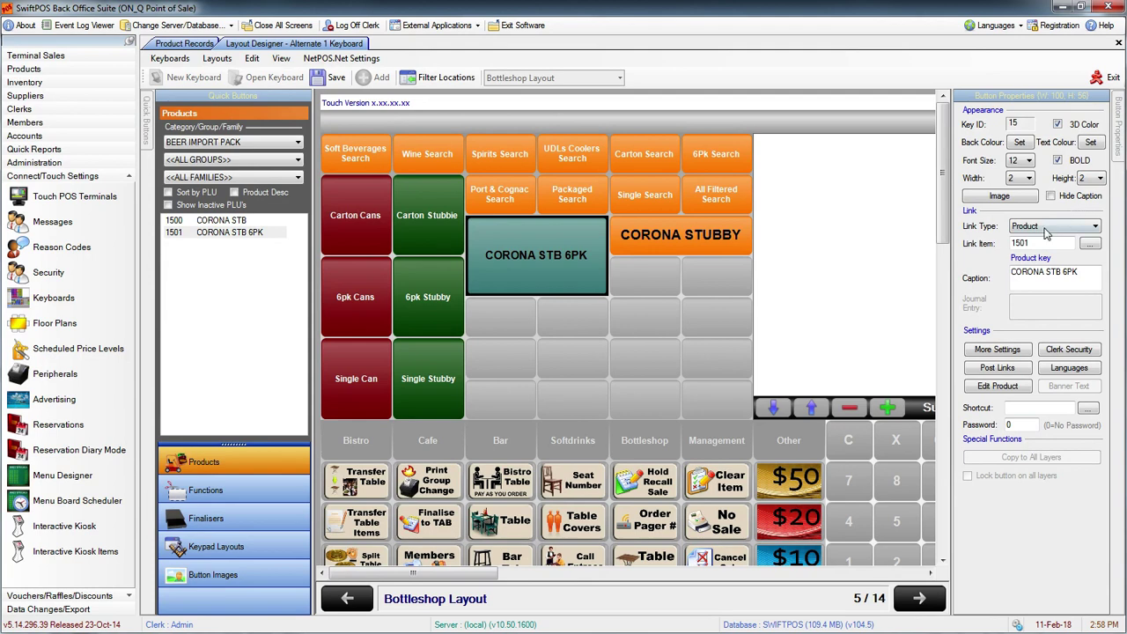
left_click(331, 77)
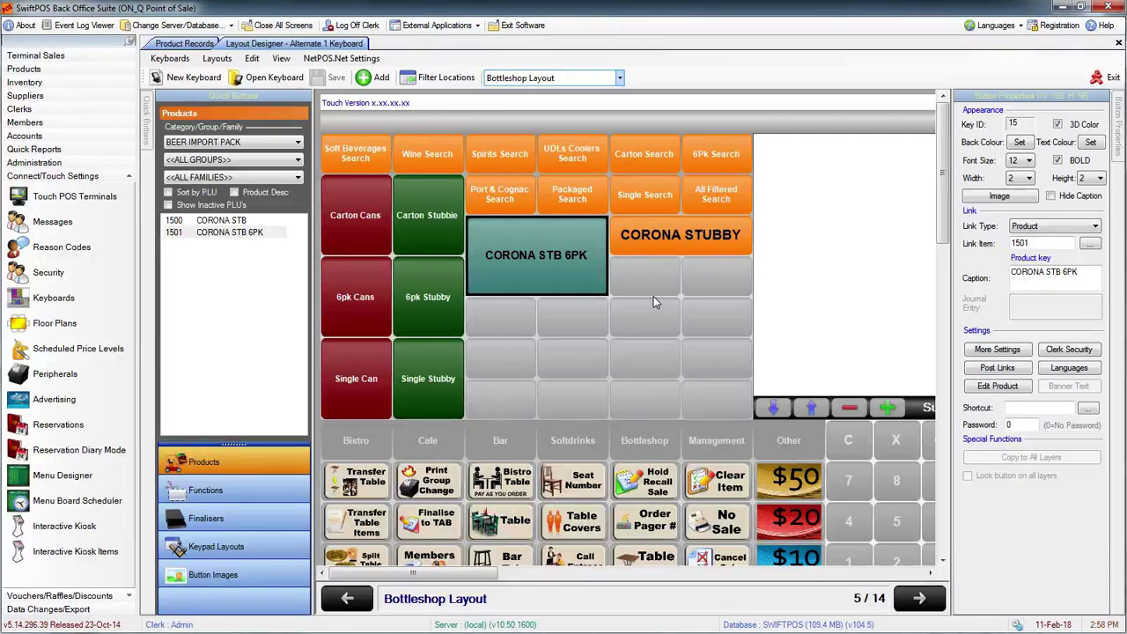
left_click(985, 350)
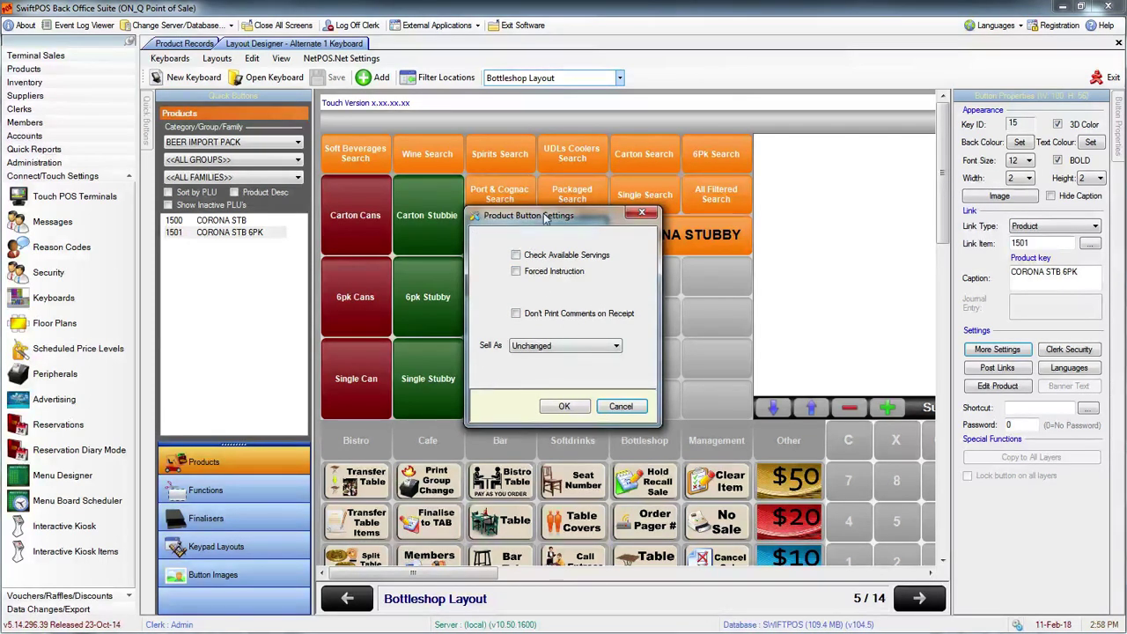
left_click(565, 408)
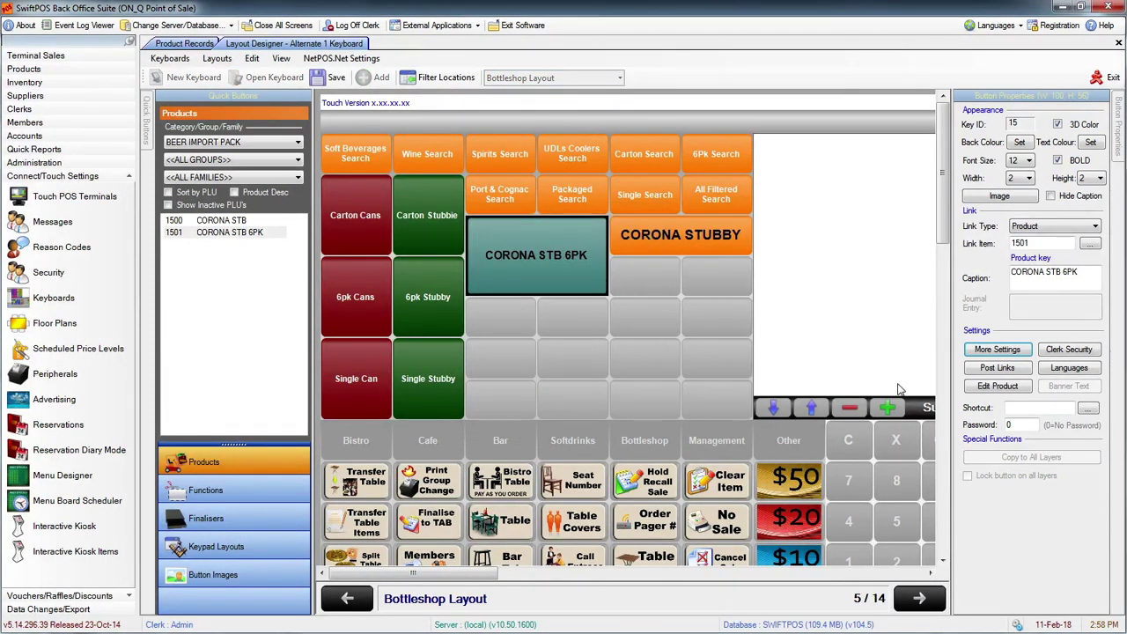
left_click(997, 369)
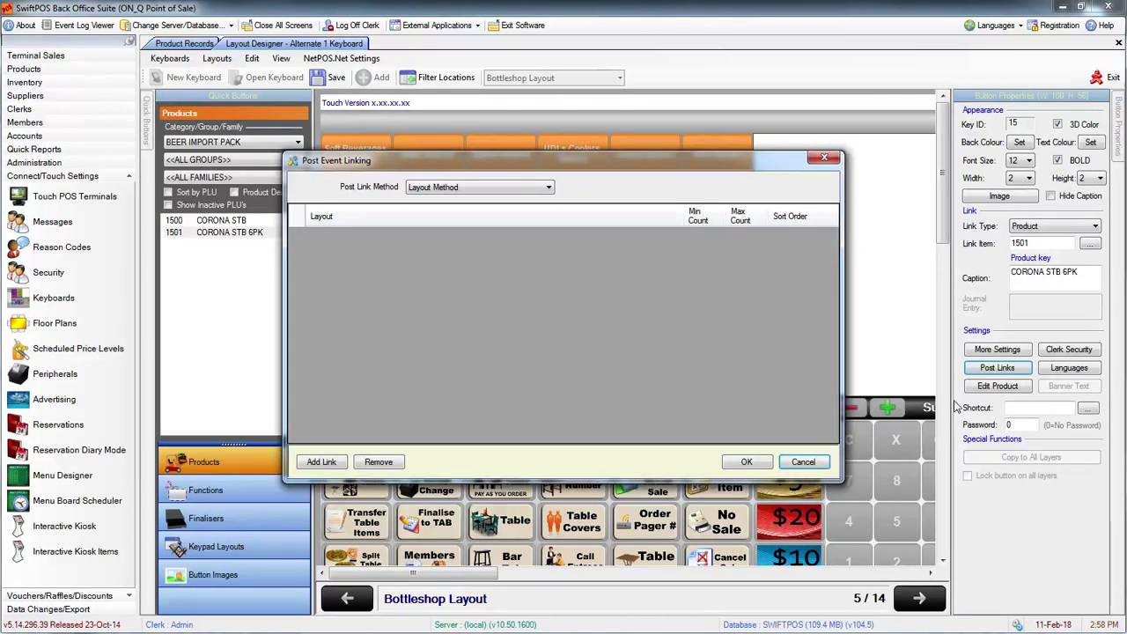
left_click(803, 463)
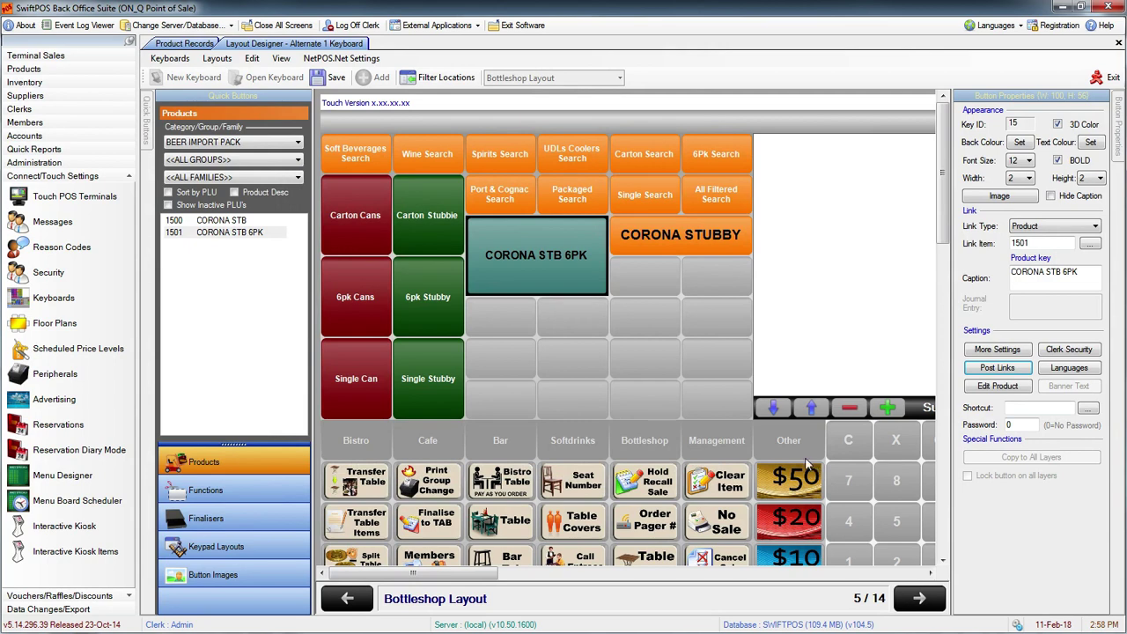
left_click(332, 80)
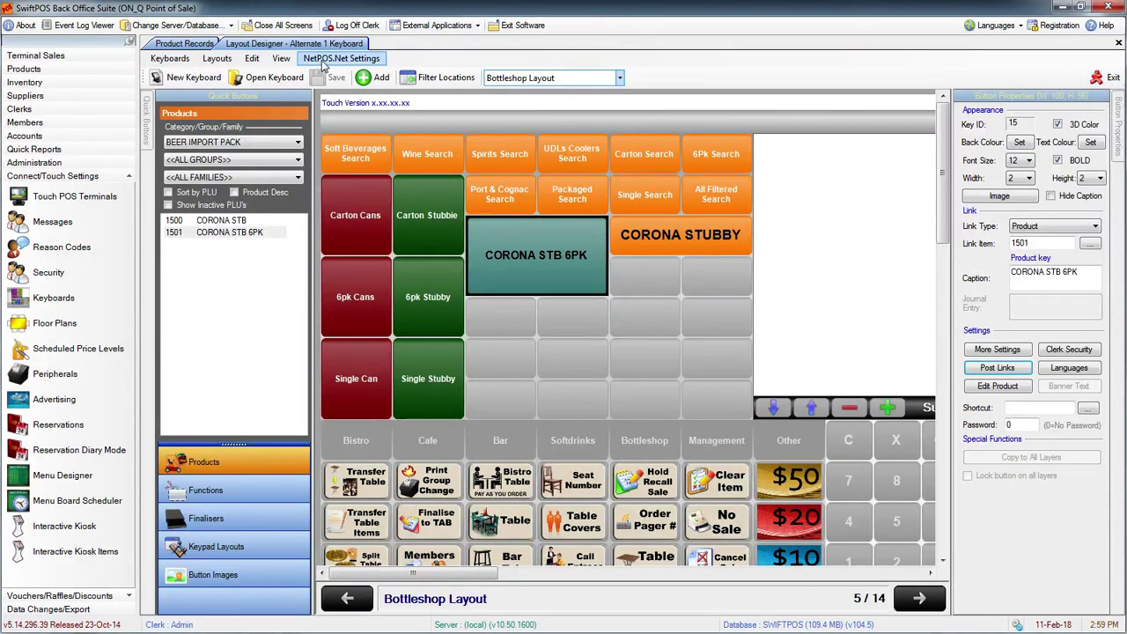
Exit the Layout Designer and open Touch POS Terminals under Connect/Touch Settings.
left_click(1111, 78)
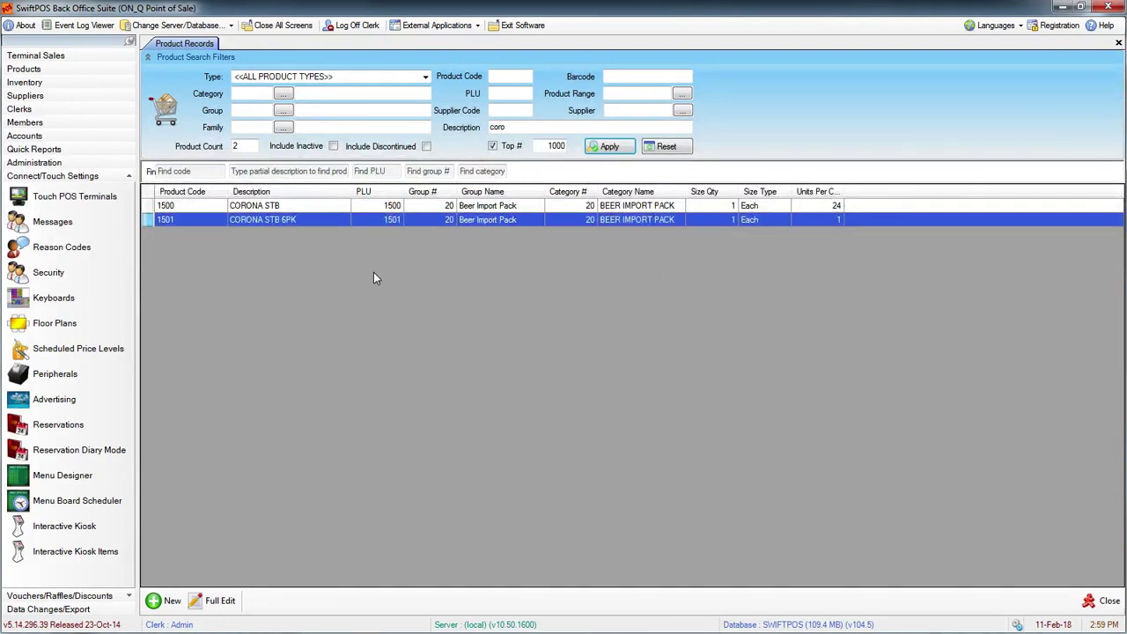
left_click(75, 176)
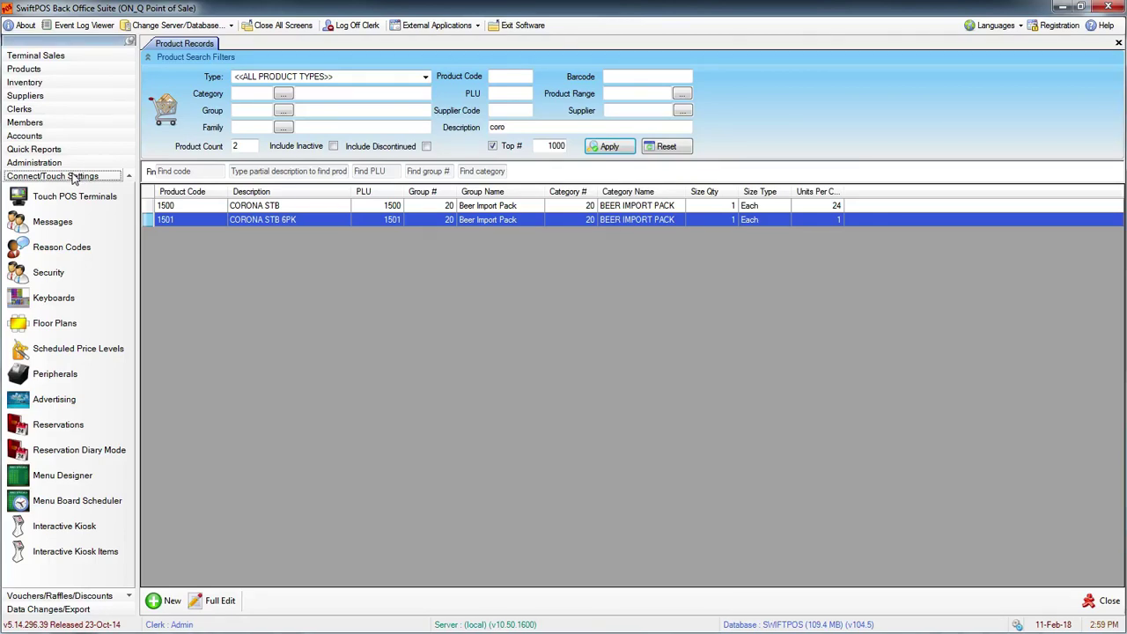
left_click(88, 198)
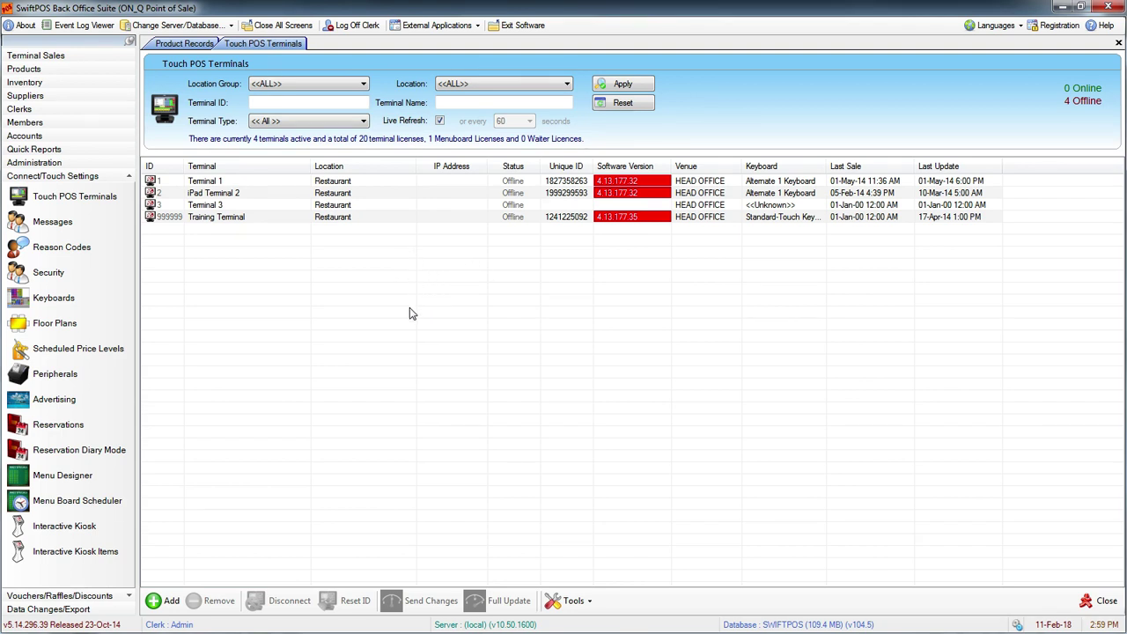
Send a Full Update to Terminal 1 and acknowledge the confirmation.
left_click(228, 182)
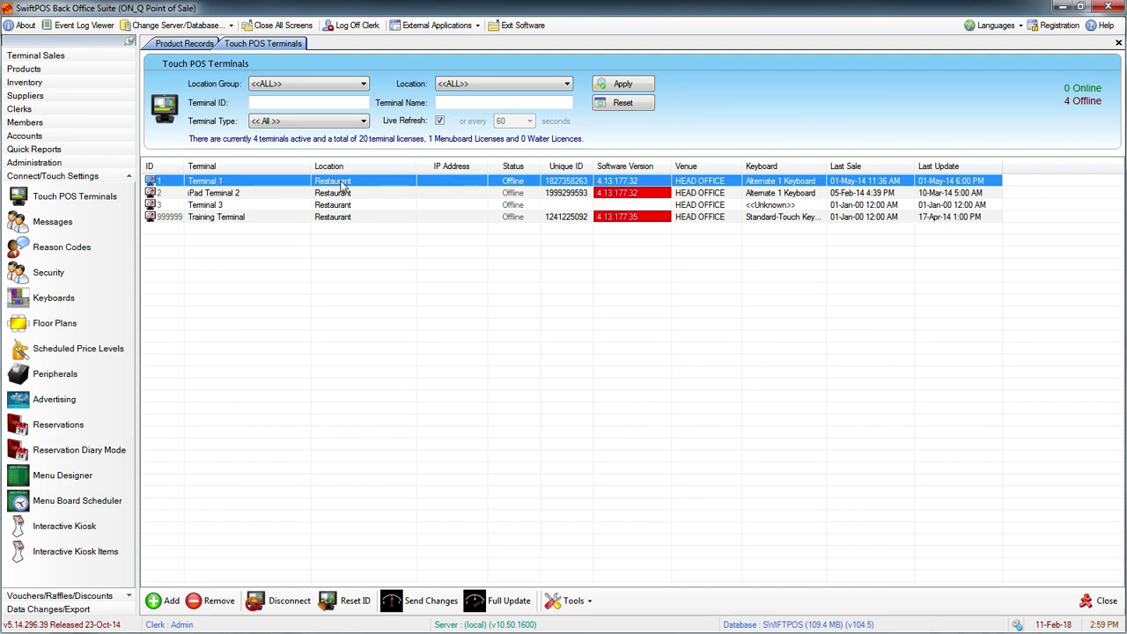
left_click(511, 602)
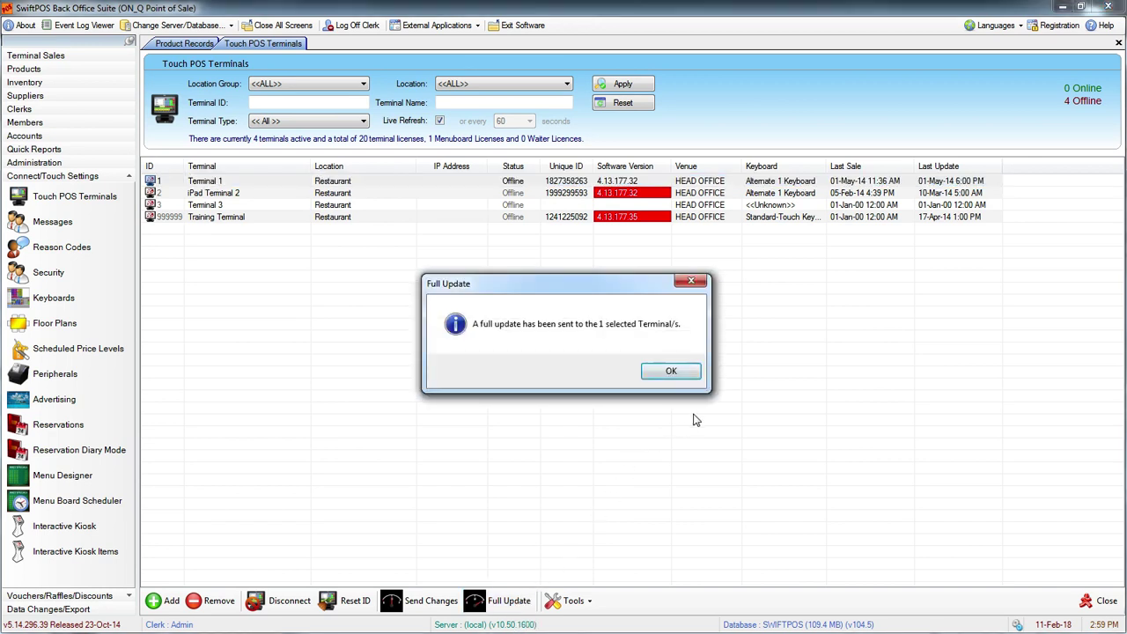
left_click(691, 374)
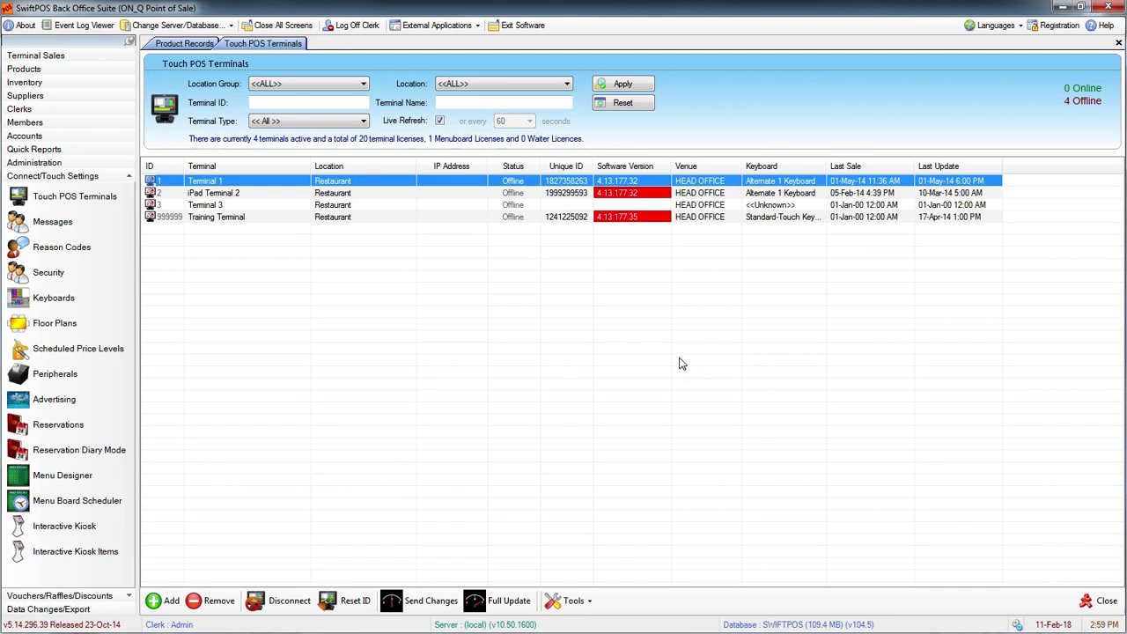
Select iPad Terminal 2, Terminal 3 and Training Terminal and send them a Full Update.
left_click_drag(604, 343, 244, 158)
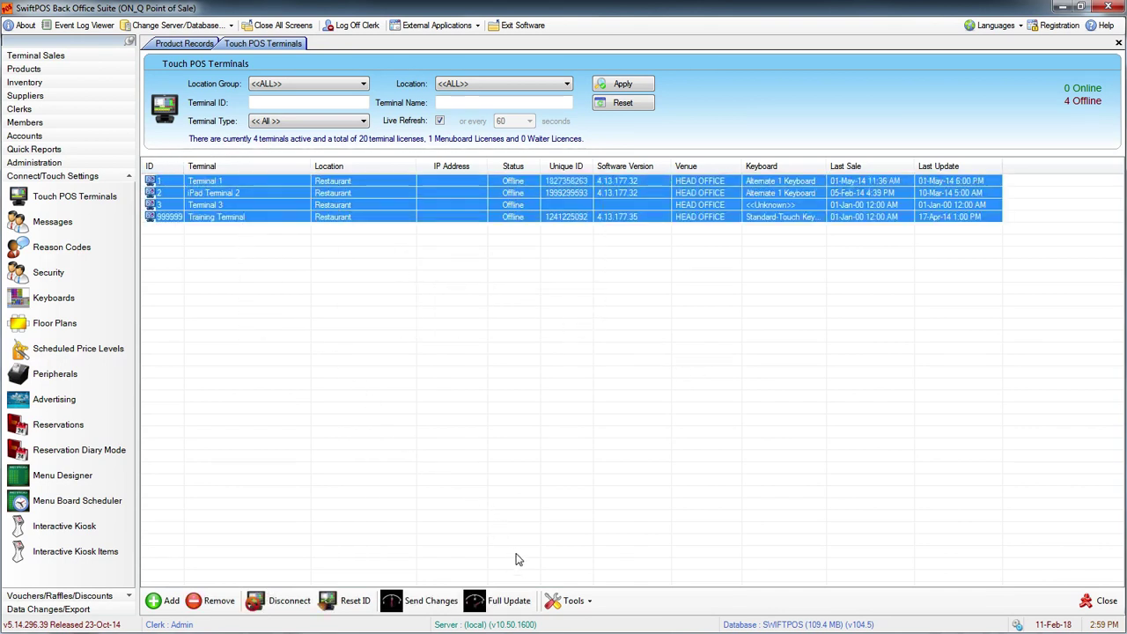
left_click(364, 220)
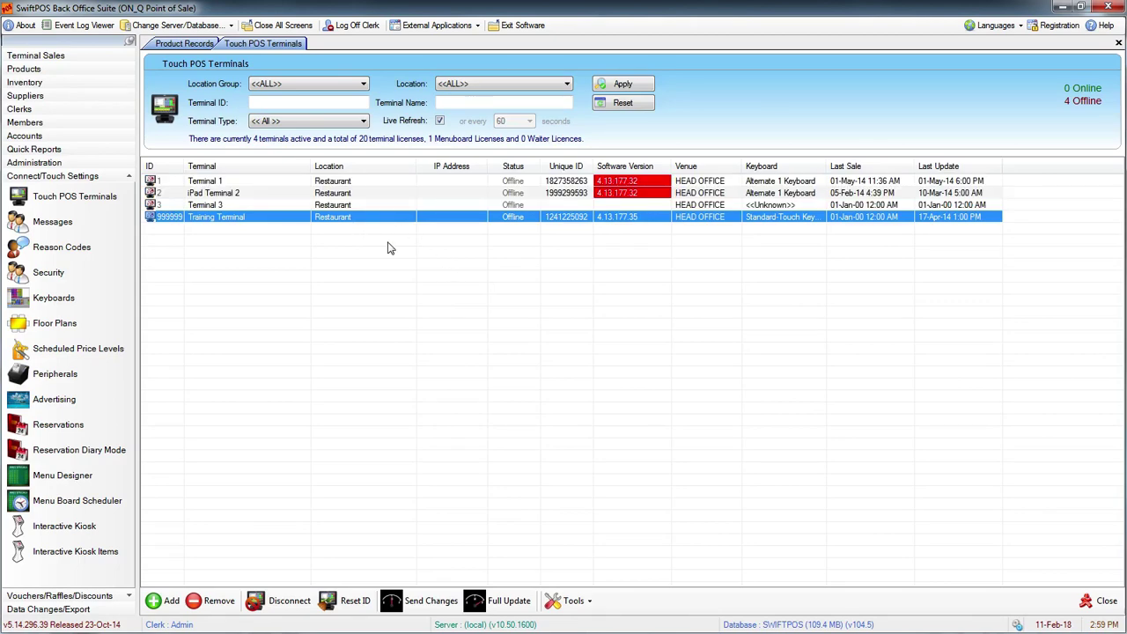
key("shift+Up")
key("shift+Up")
key("shift+Up")
key("shift+Down")
key("shift+Down")
key("shift+Down")
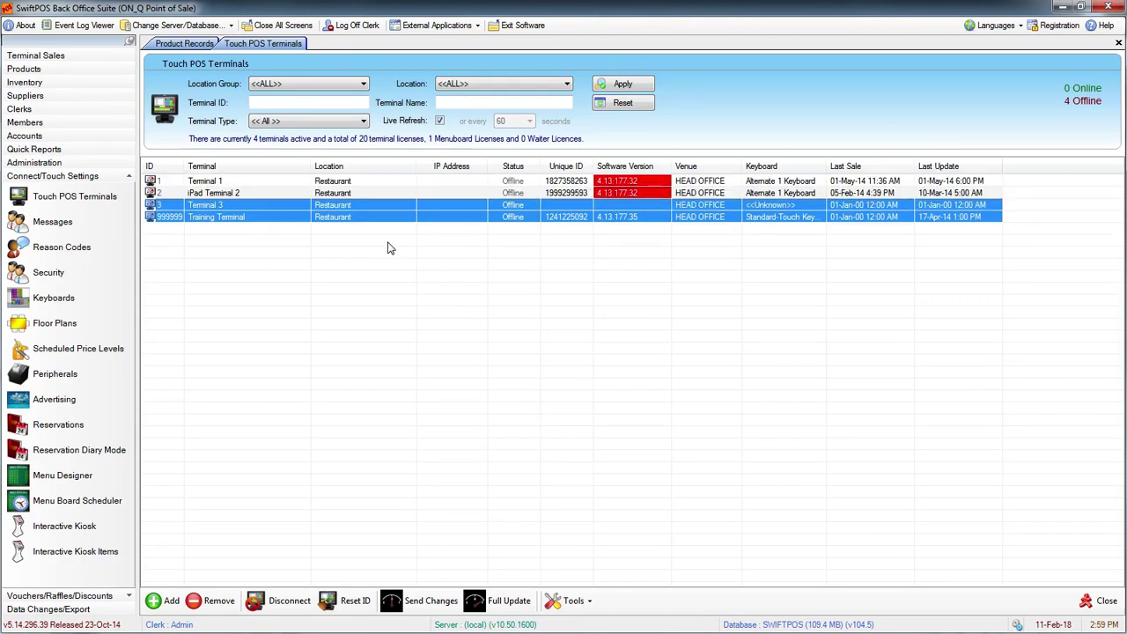
key("shift+Up")
key("shift+Up")
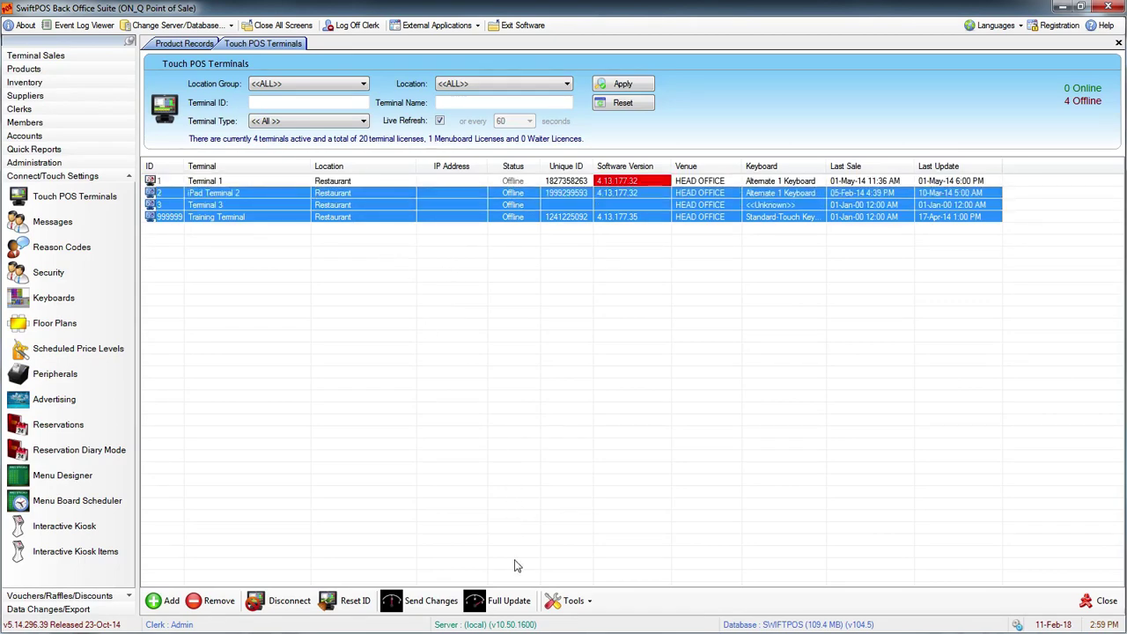
left_click(506, 601)
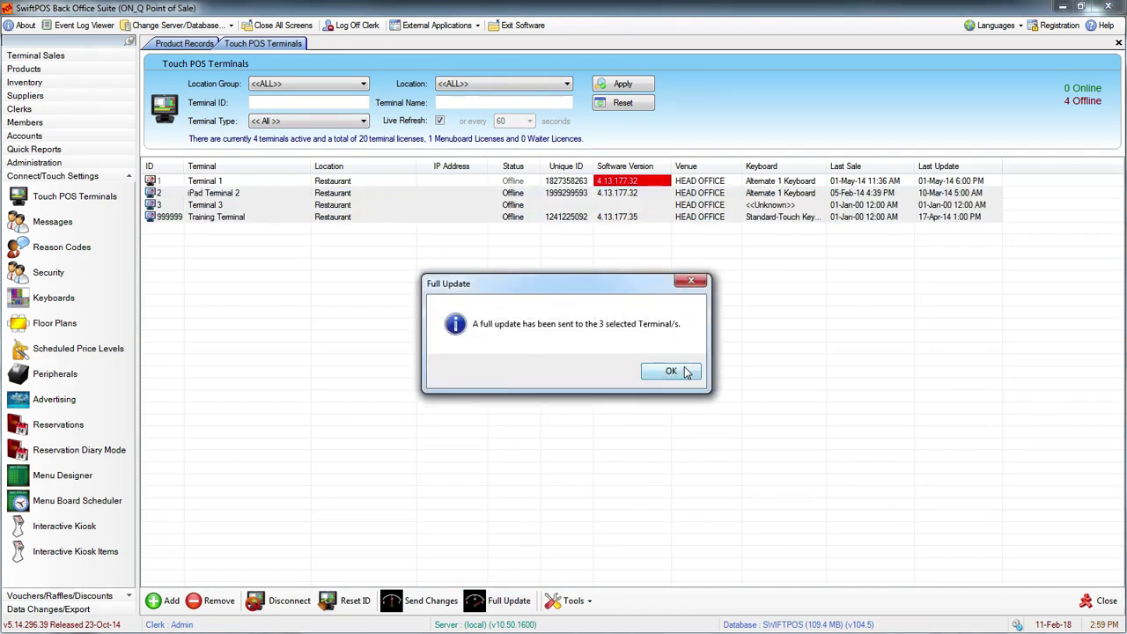
left_click(686, 372)
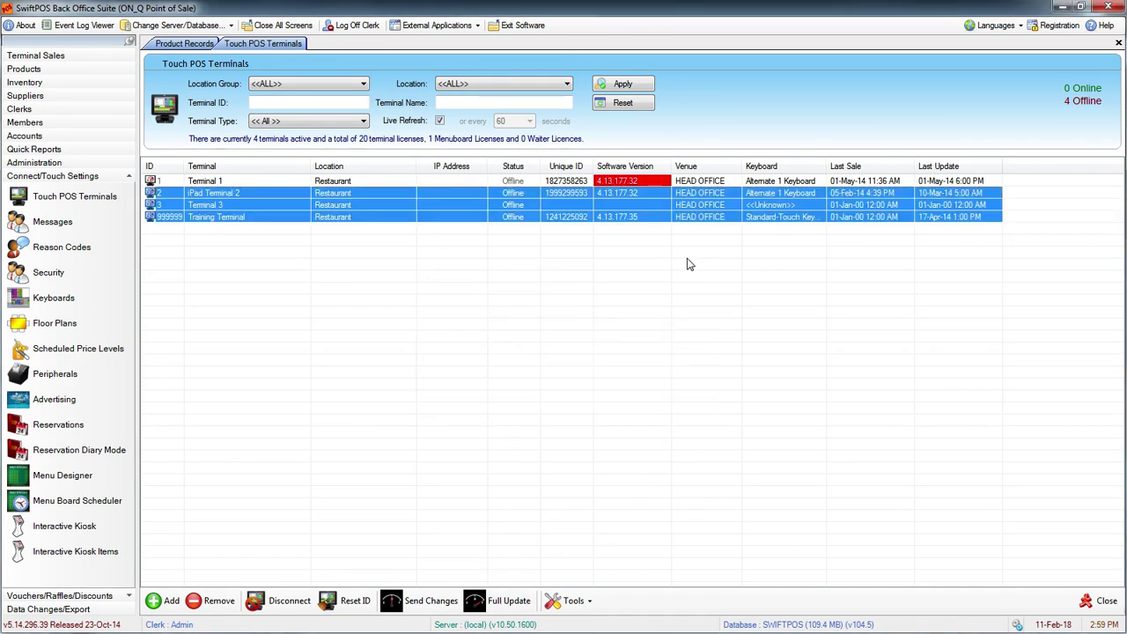